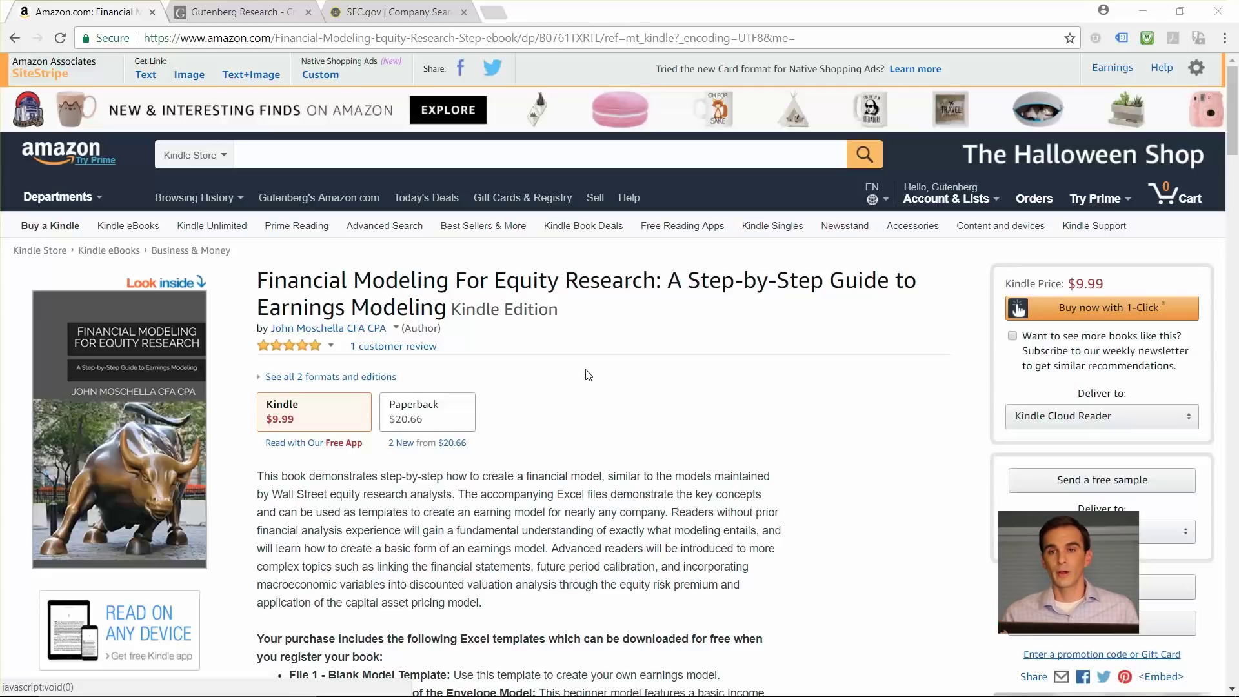
- Go to Gutenberg Research's Templates – Second Edition page and scroll to its eight model files
left_click(259, 9)
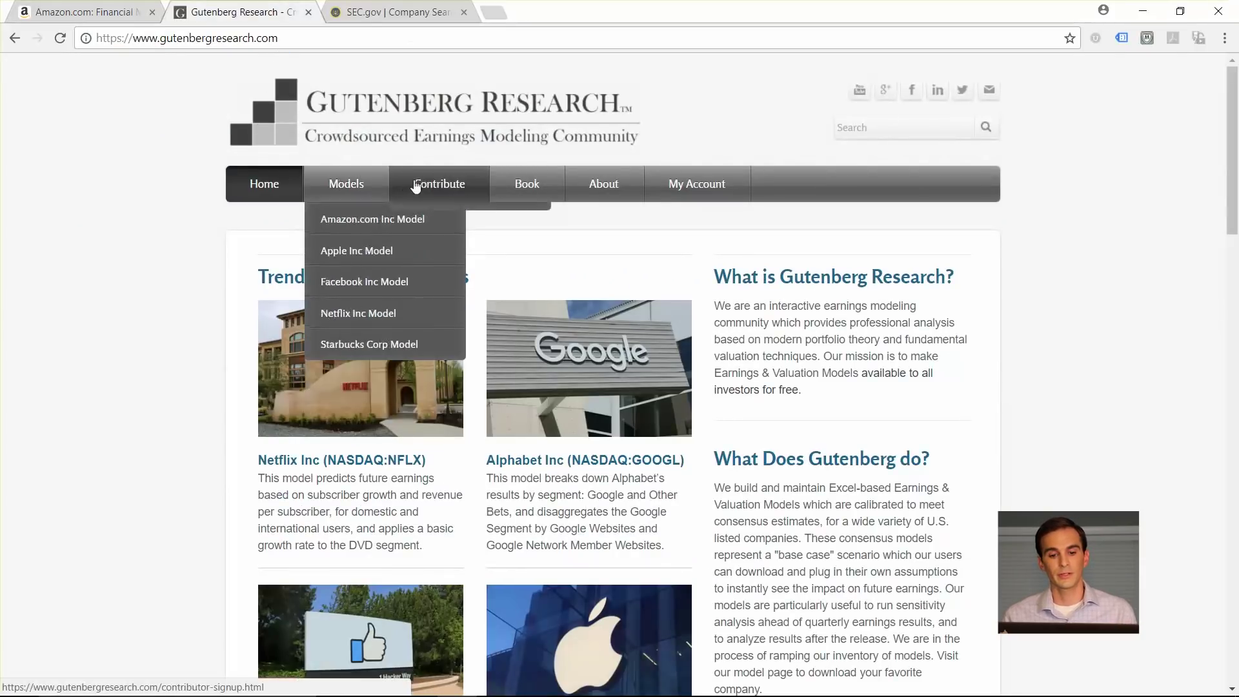
mouse_move(528, 182)
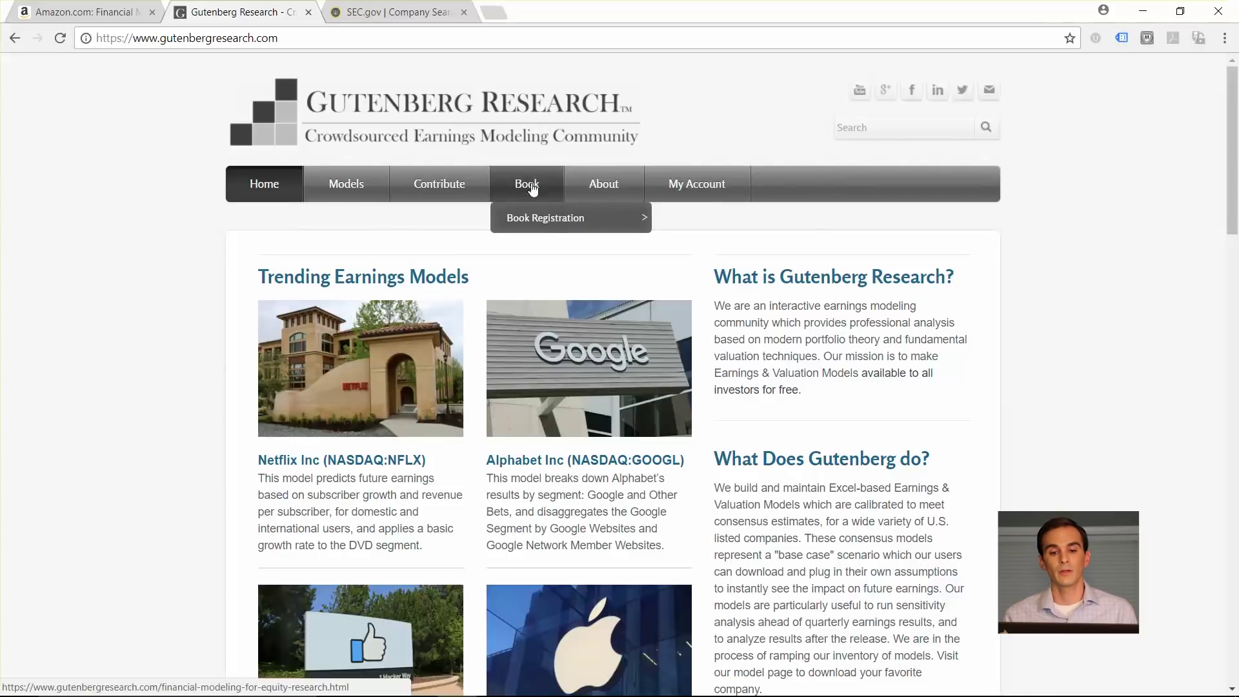
mouse_move(540, 221)
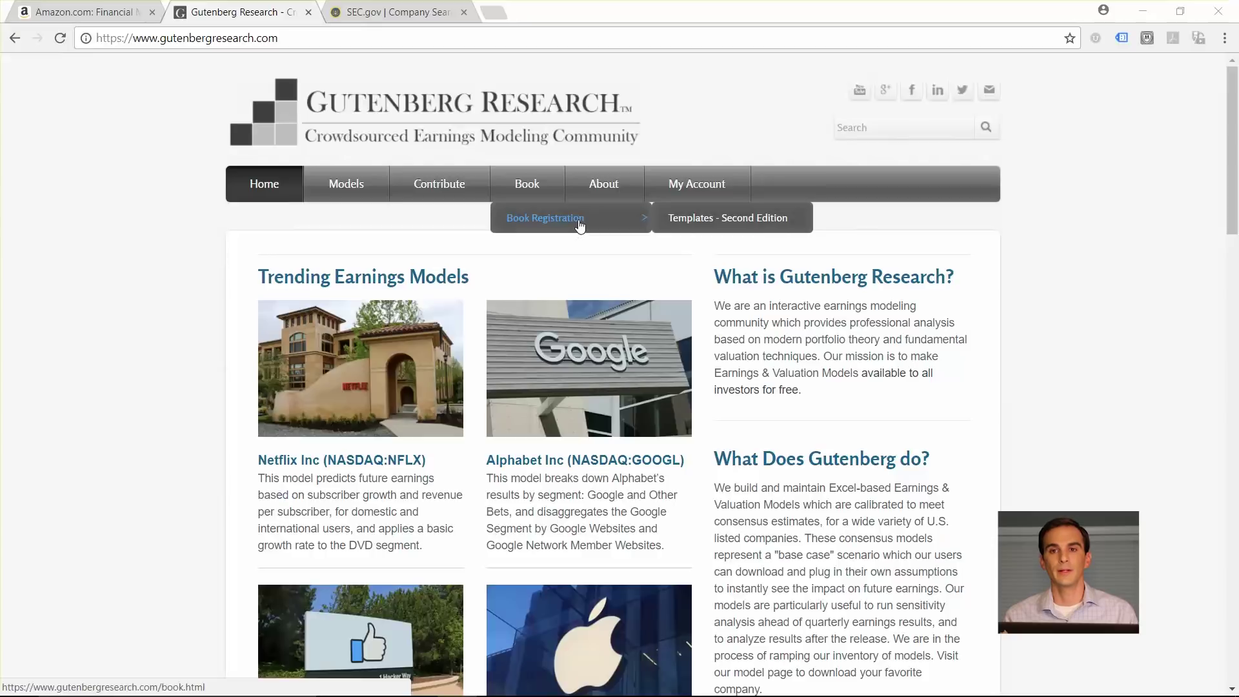
left_click(707, 222)
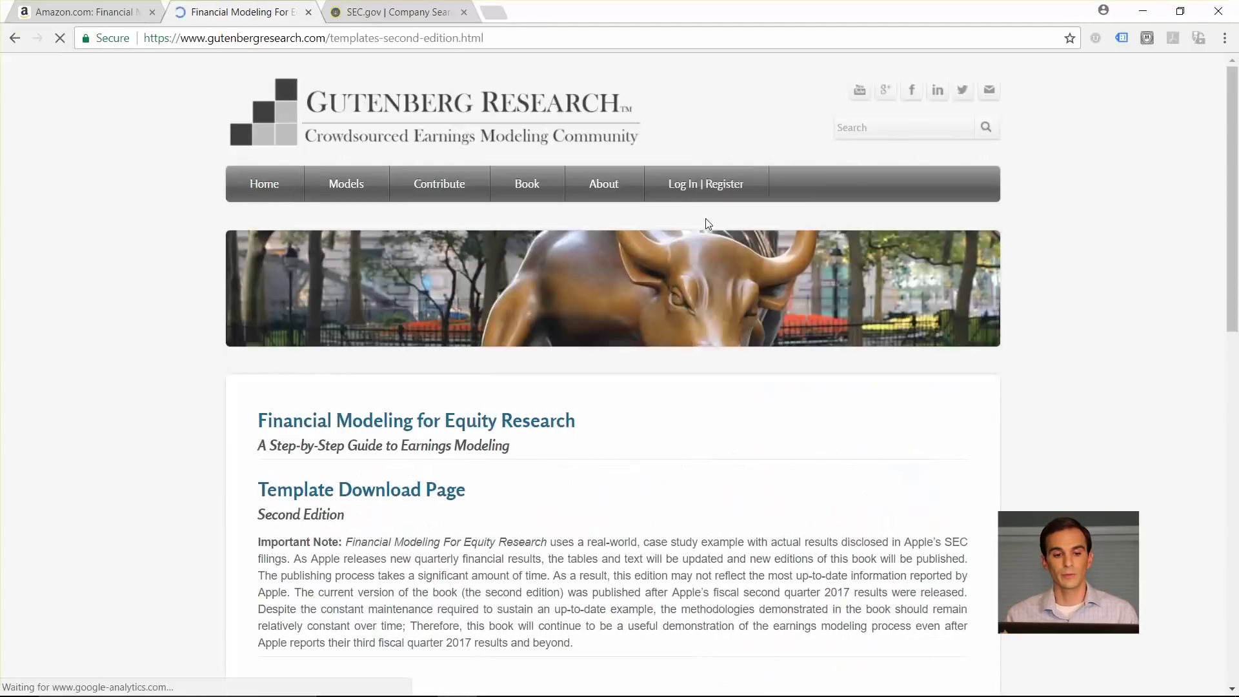
scroll(210, 284, "down", 7)
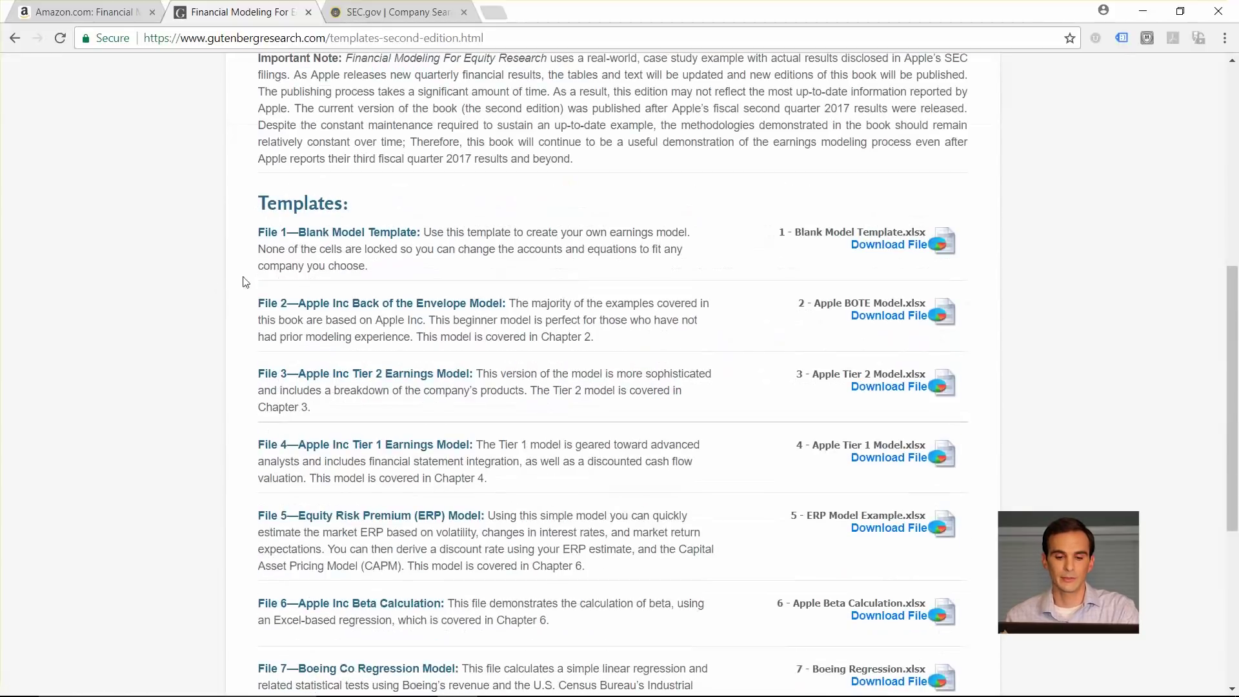
scroll(728, 222, "down", 3)
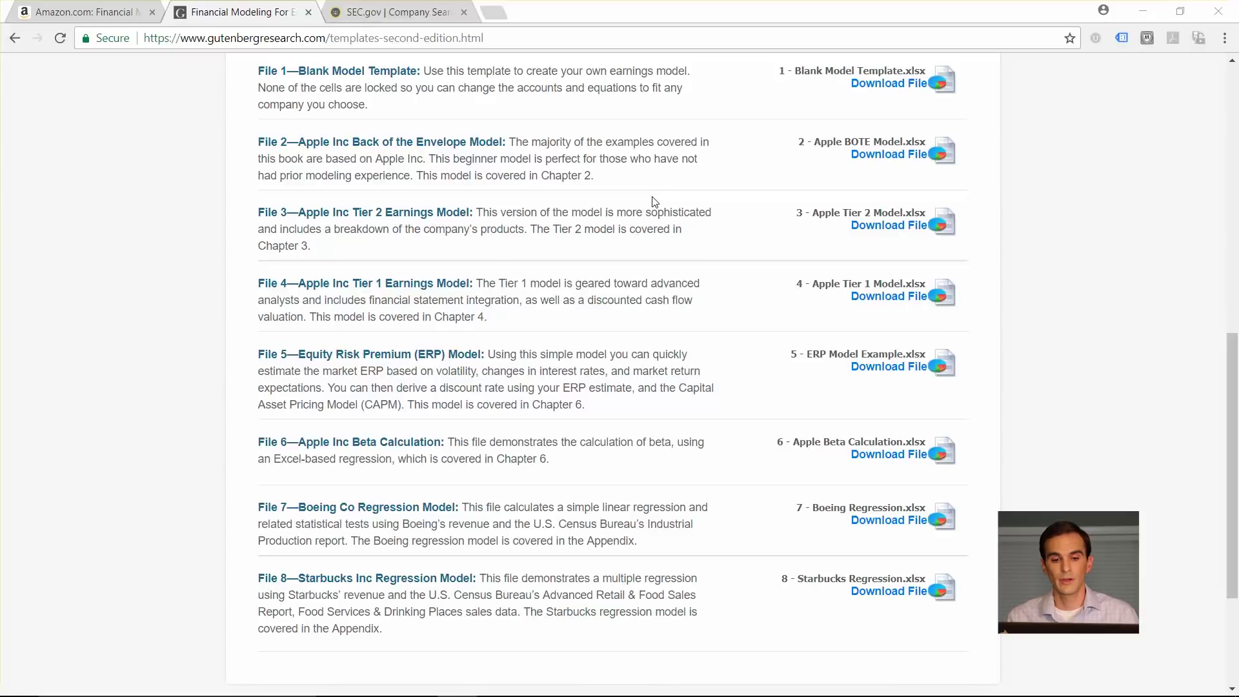
- Read Chapter 2's model setup steps on pages 21–23 of the book PDF
left_click(542, 681)
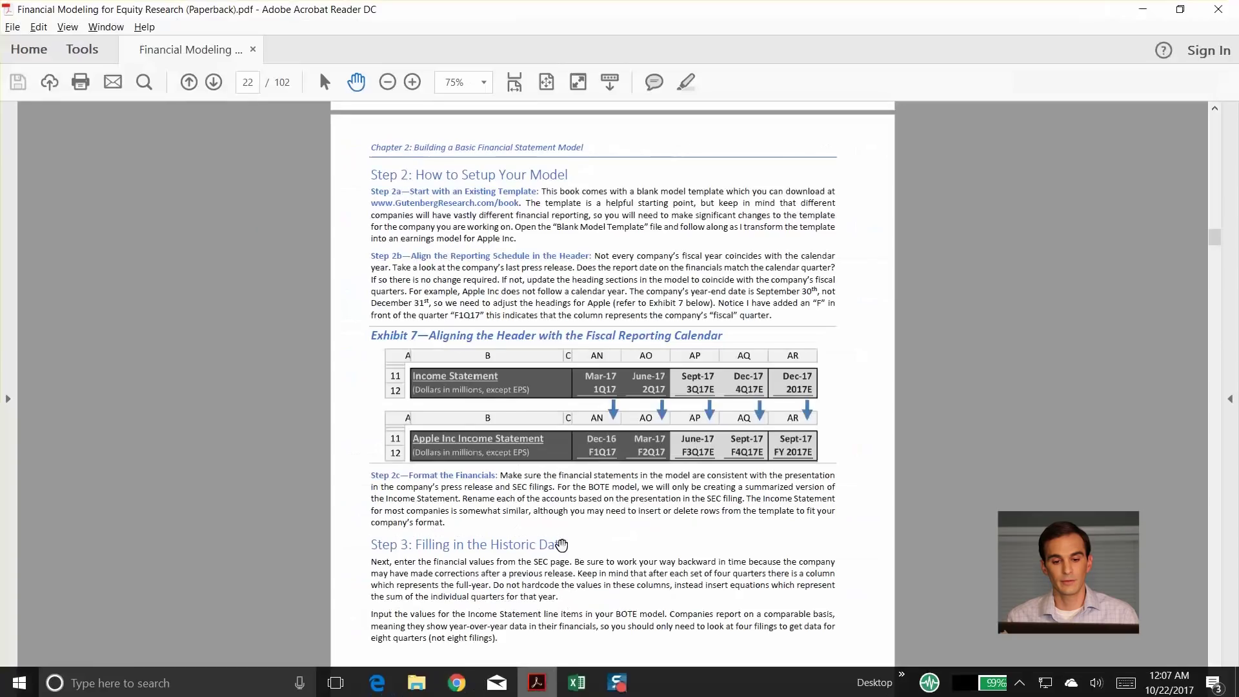
scroll(563, 336, "up", 3)
scroll(563, 337, "up", 10)
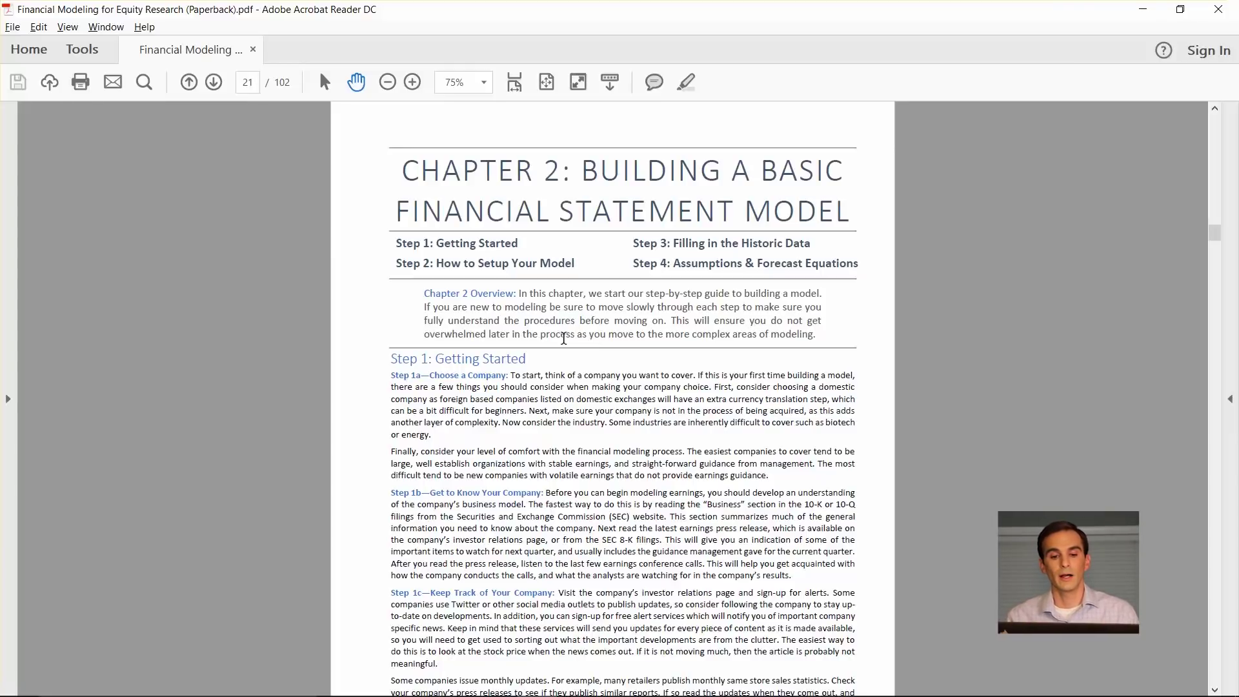
scroll(528, 373, "down", 1)
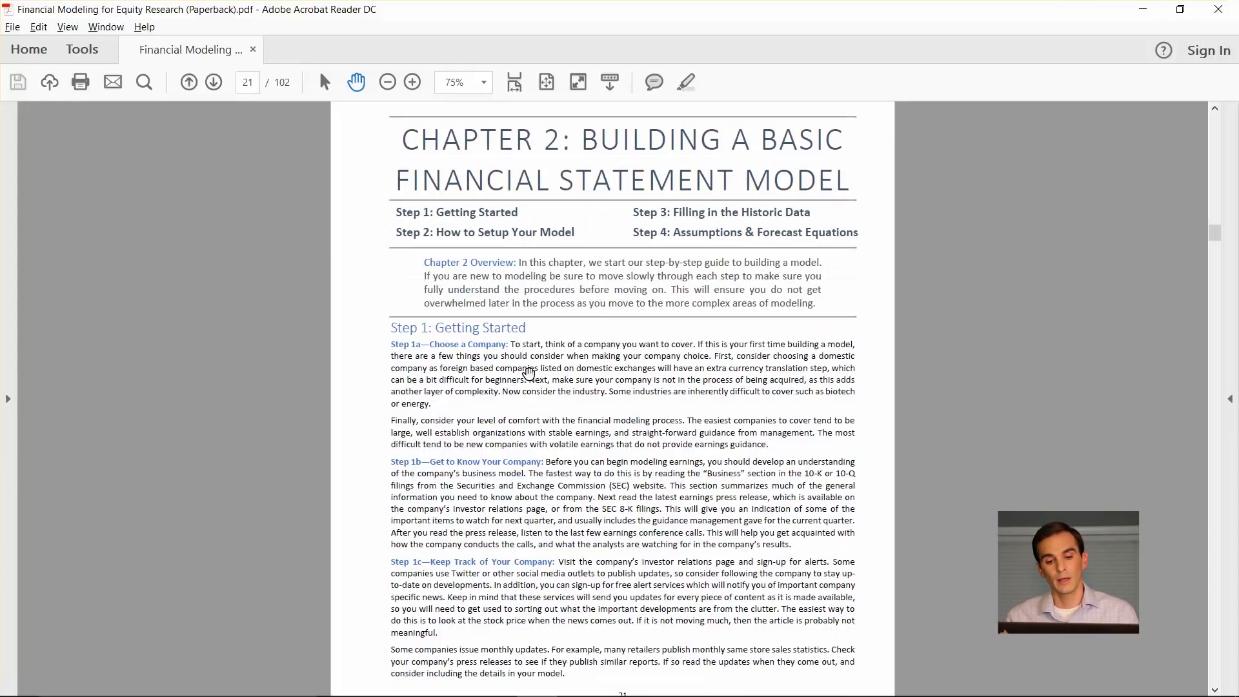
scroll(529, 373, "down", 14)
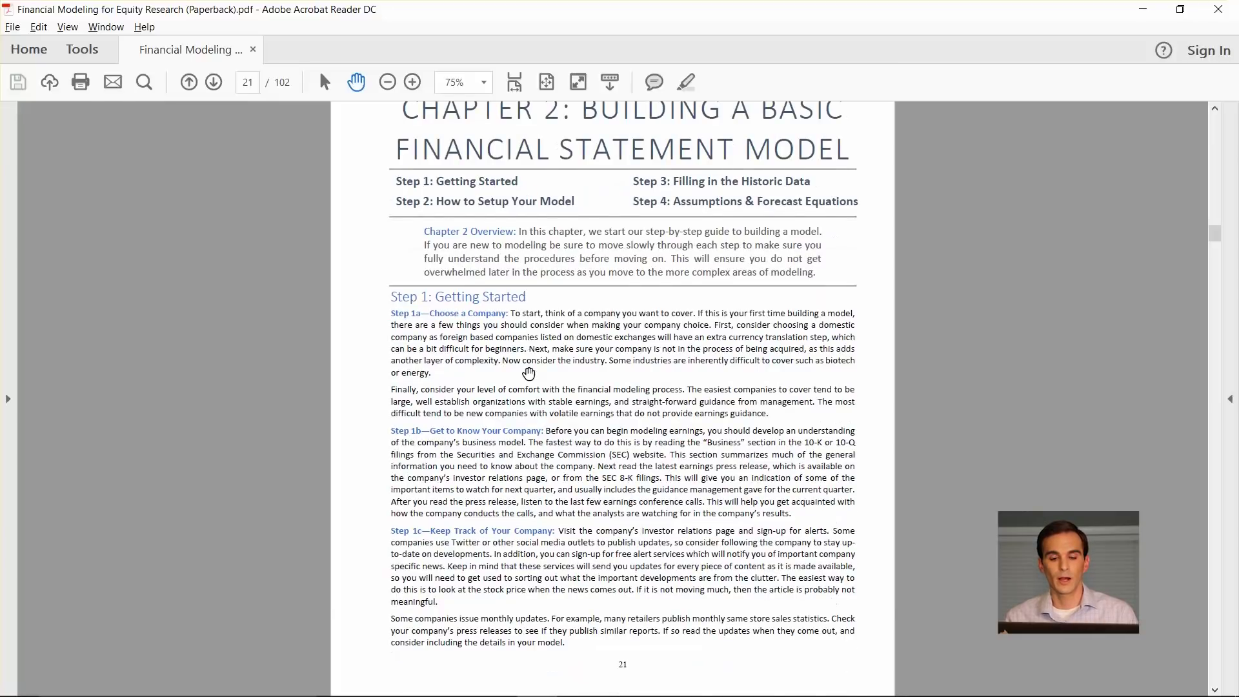
scroll(528, 373, "down", 5)
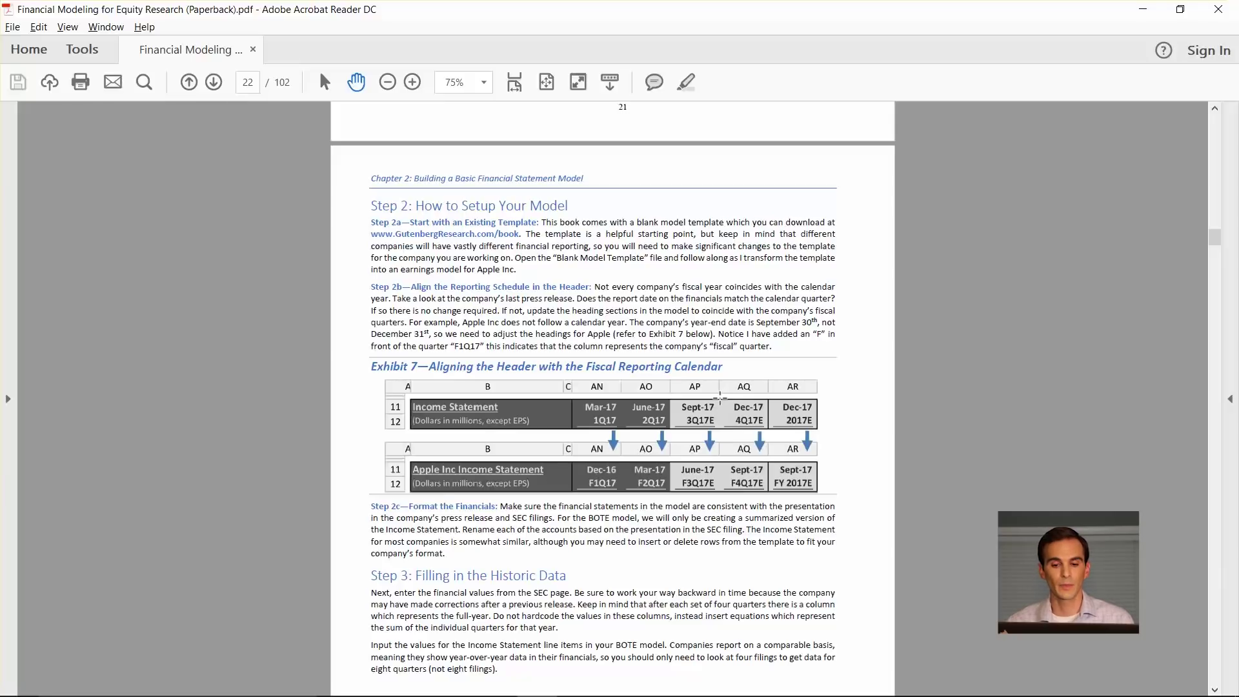
scroll(721, 389, "down", 10)
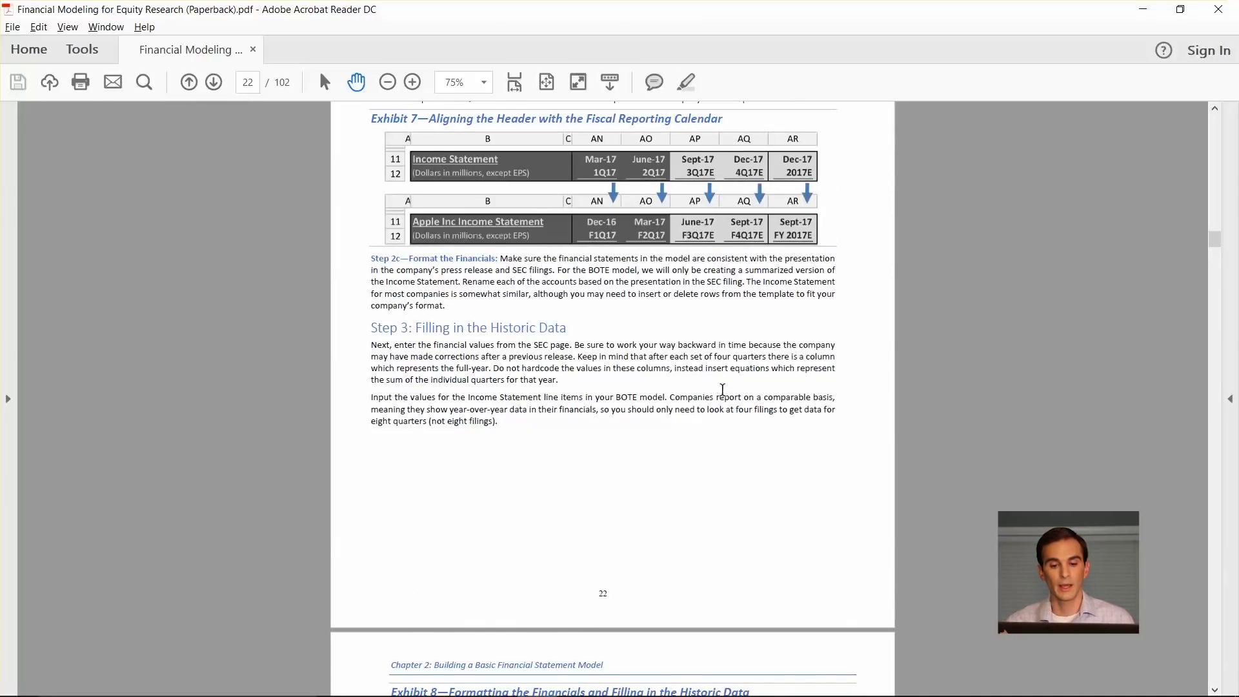
scroll(721, 391, "down", 5)
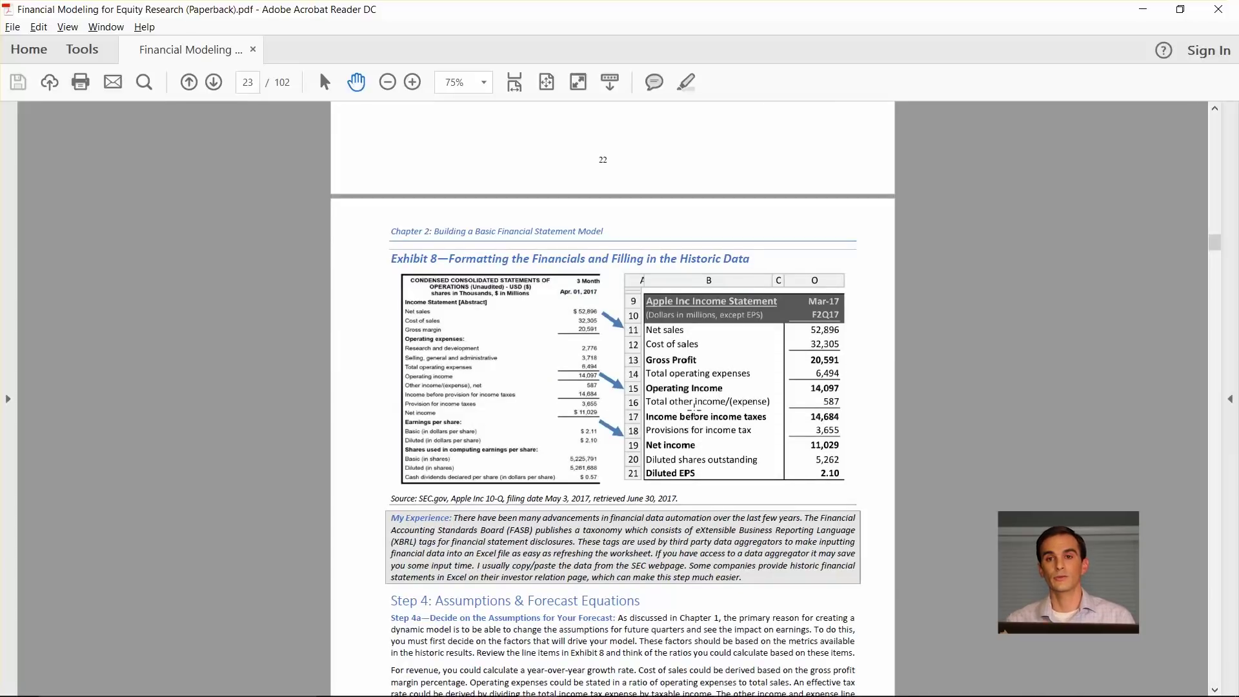
scroll(819, 409, "down", 7)
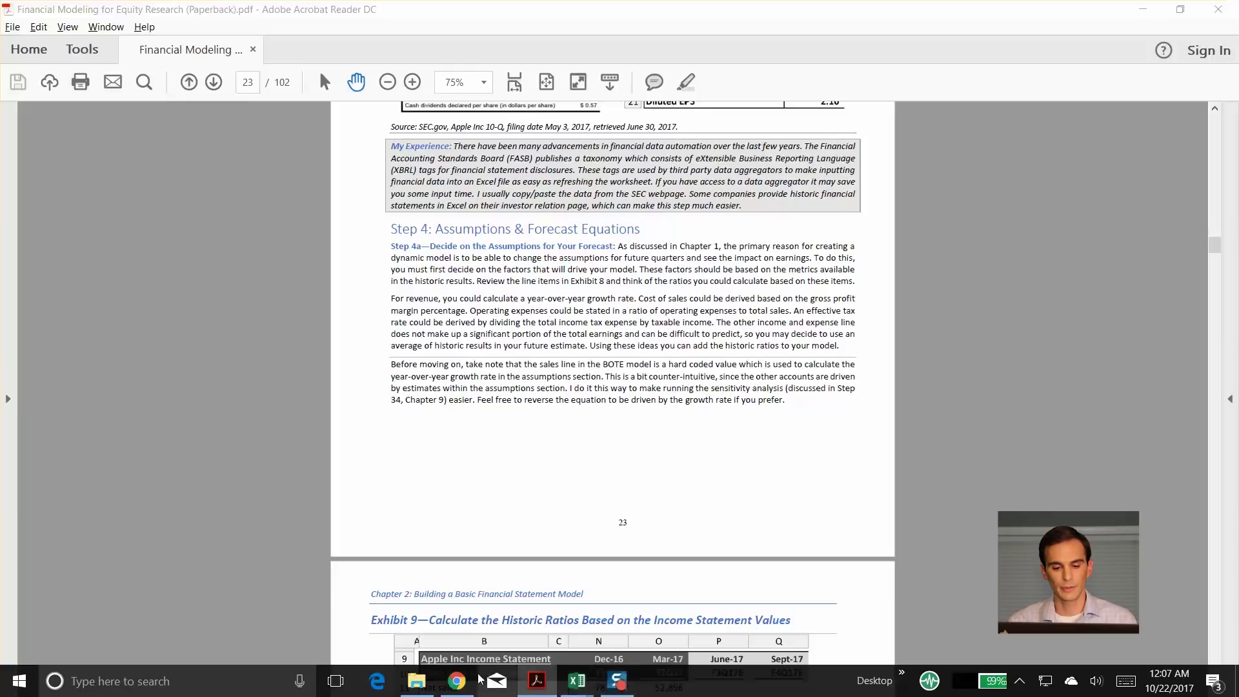
left_click(466, 679)
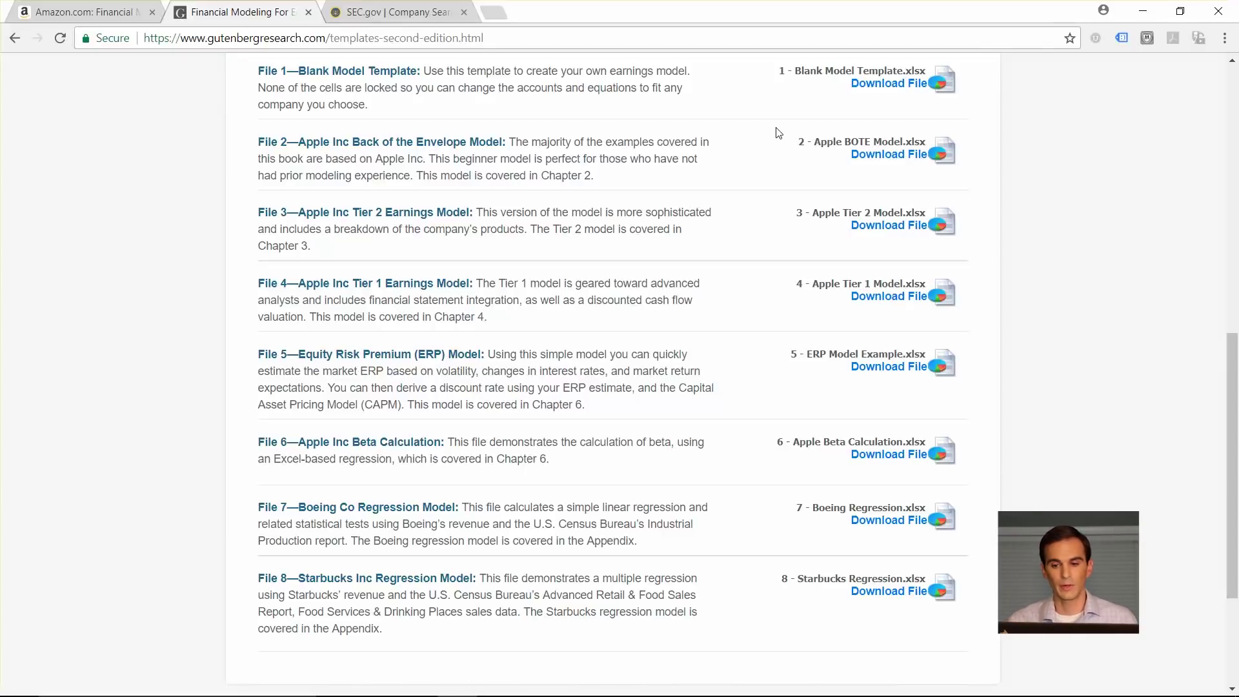
- Download 3 - Apple Tier 2 Model.xlsx, open it in Excel, and maximize the window
left_click(891, 225)
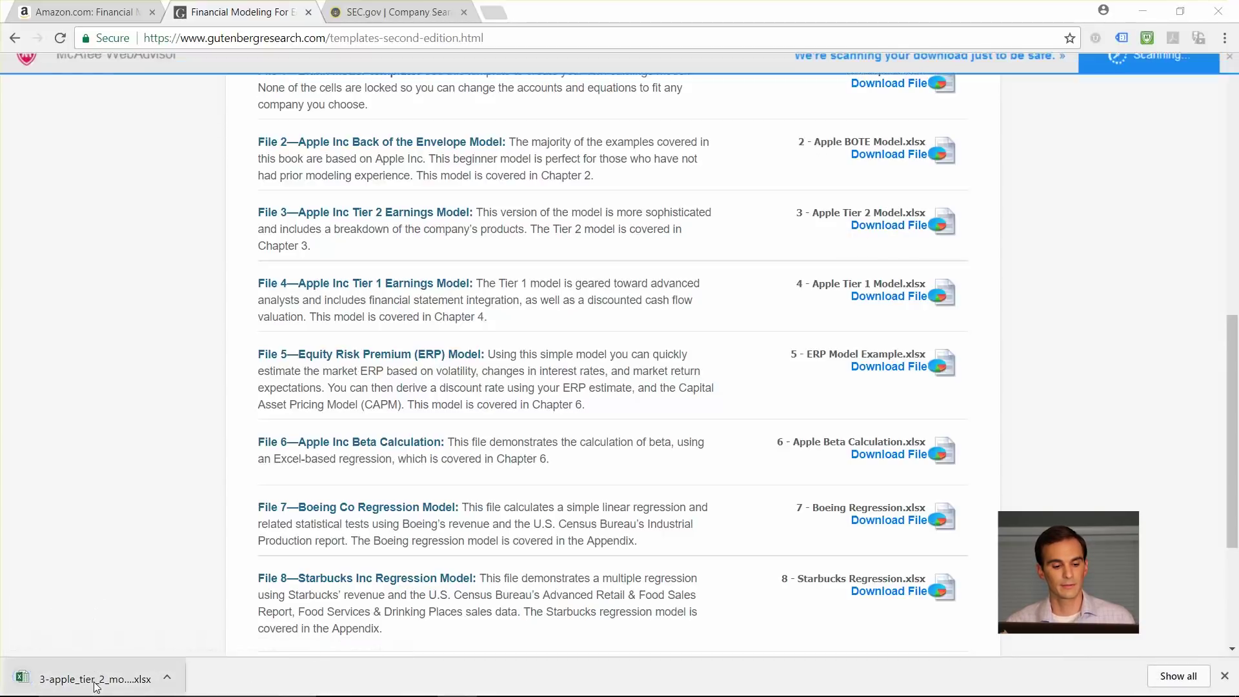
left_click(95, 684)
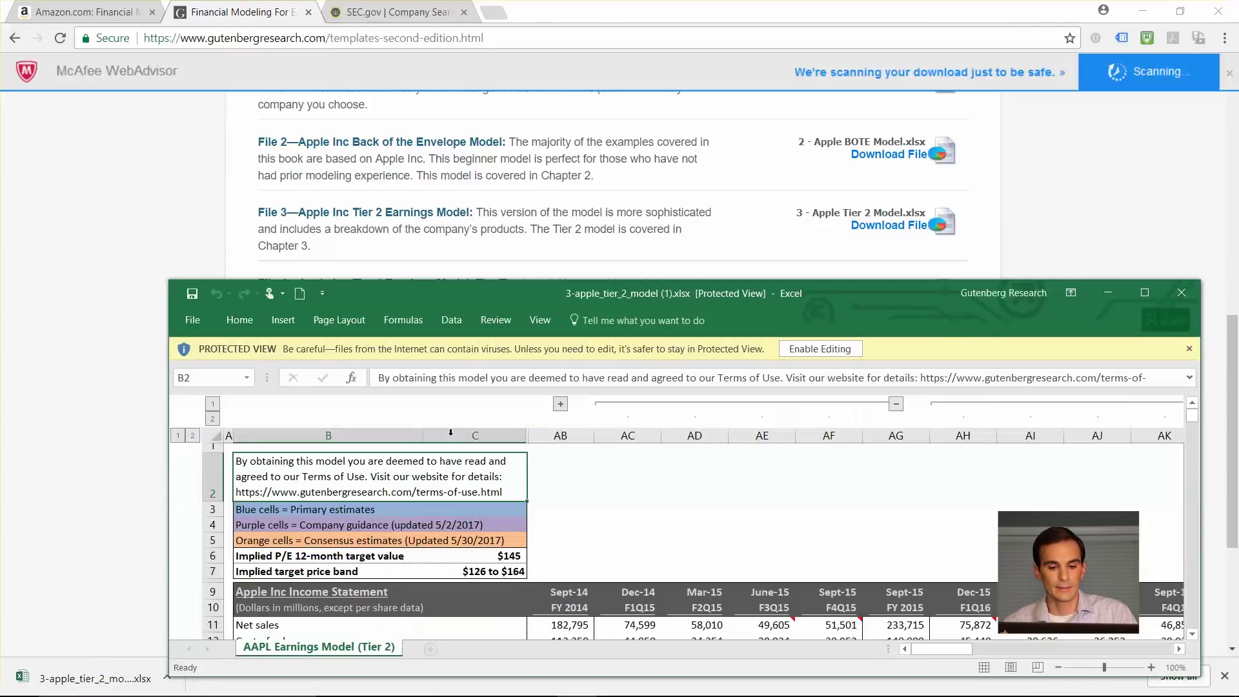
left_click(1144, 292)
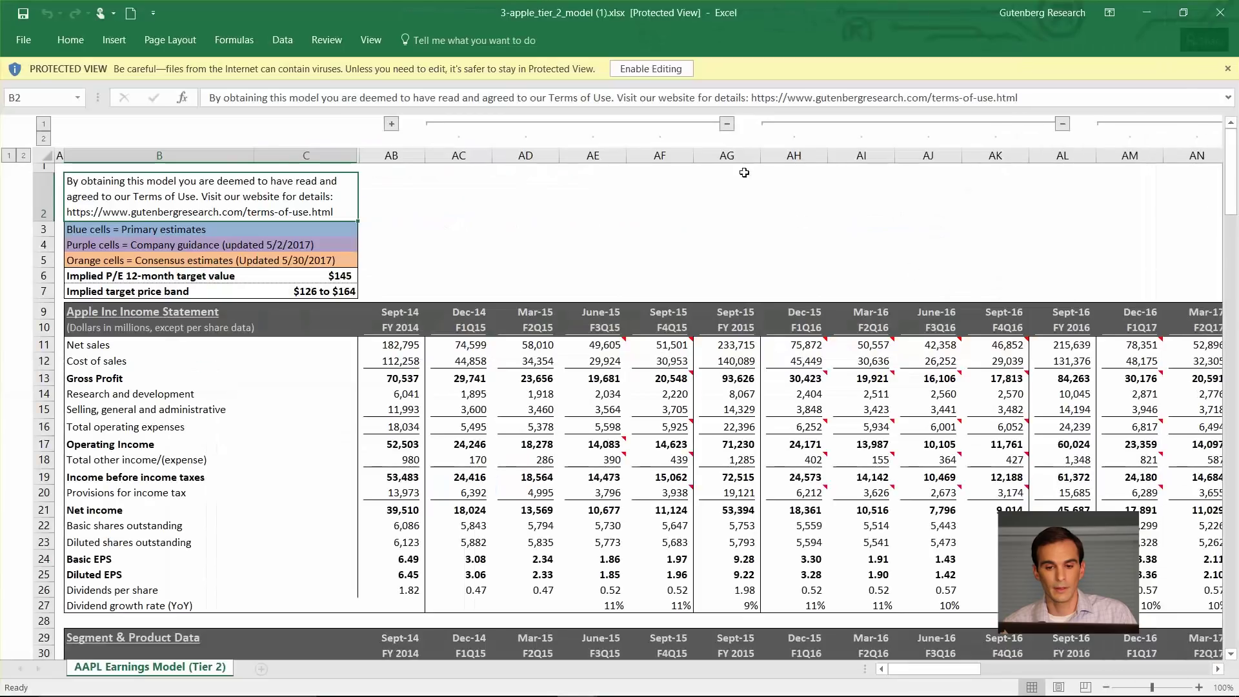
- Enable editing and review the Blue, Purple and Orange cell legend in B3–B5
left_click(658, 71)
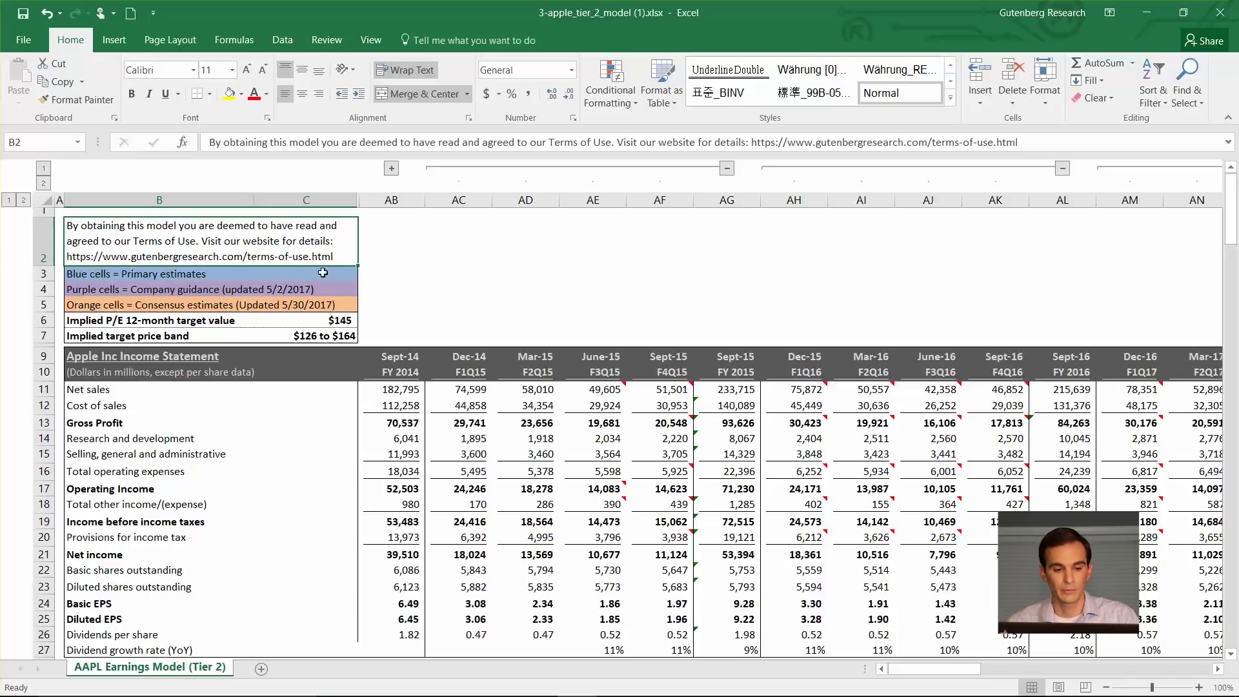
left_click(273, 271)
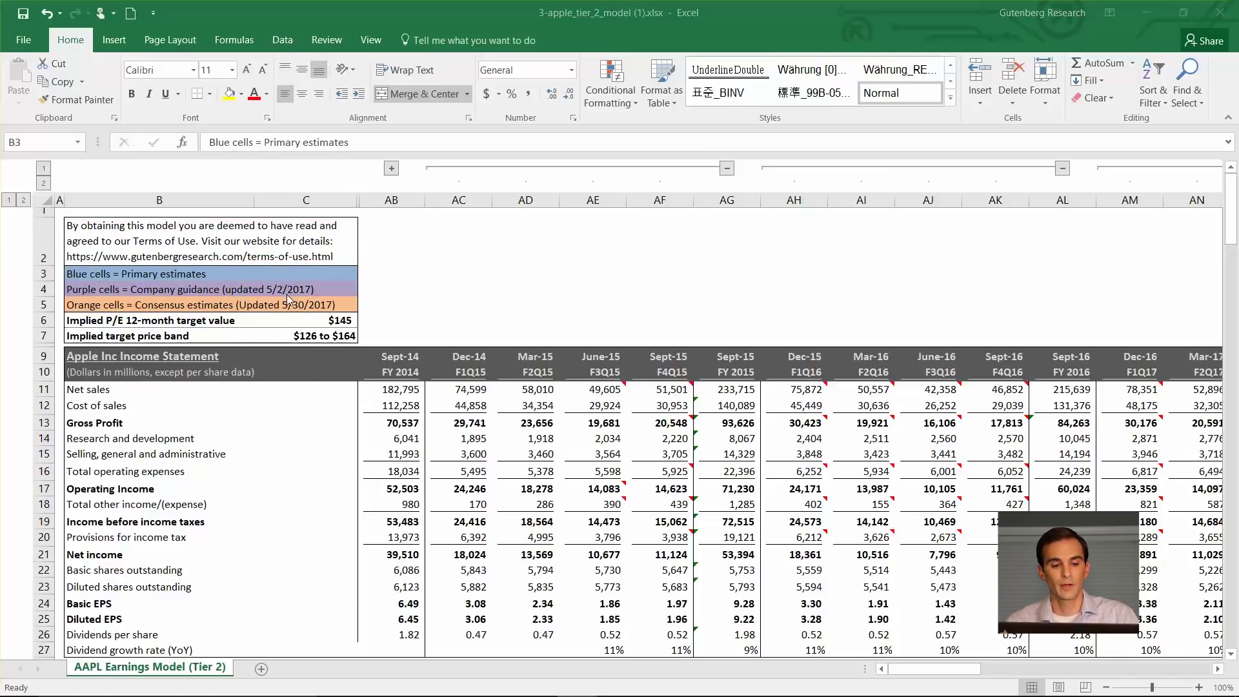
left_click(280, 287)
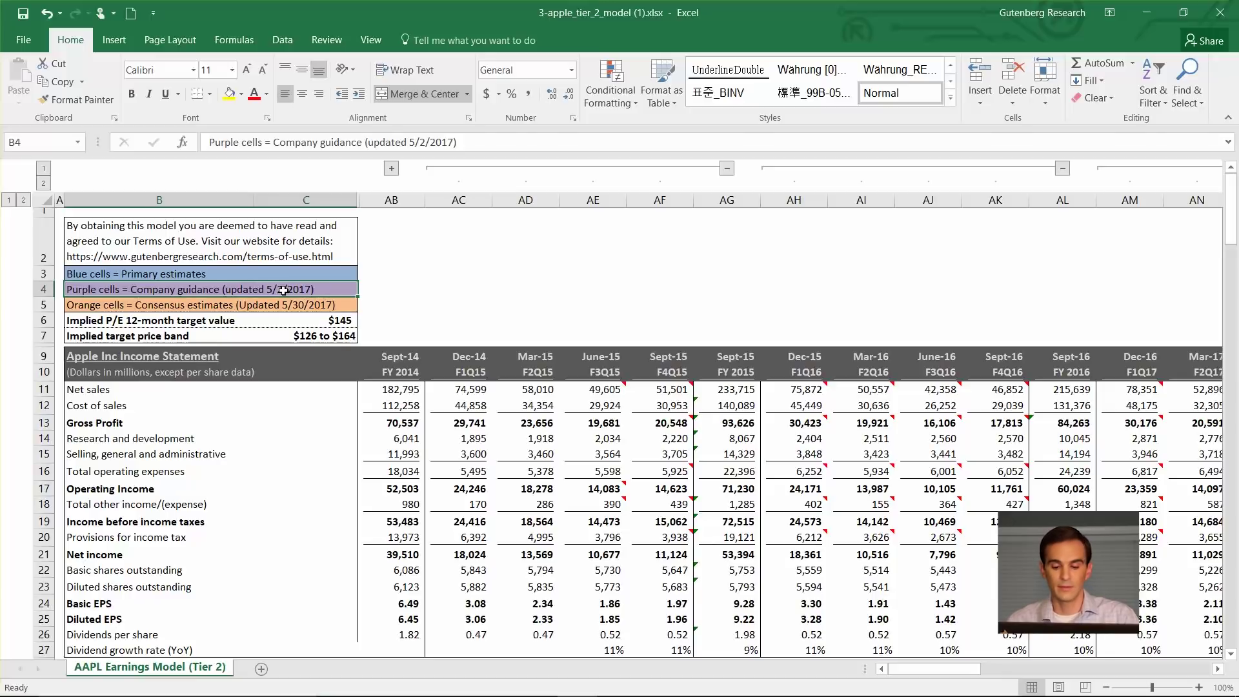
key("Down")
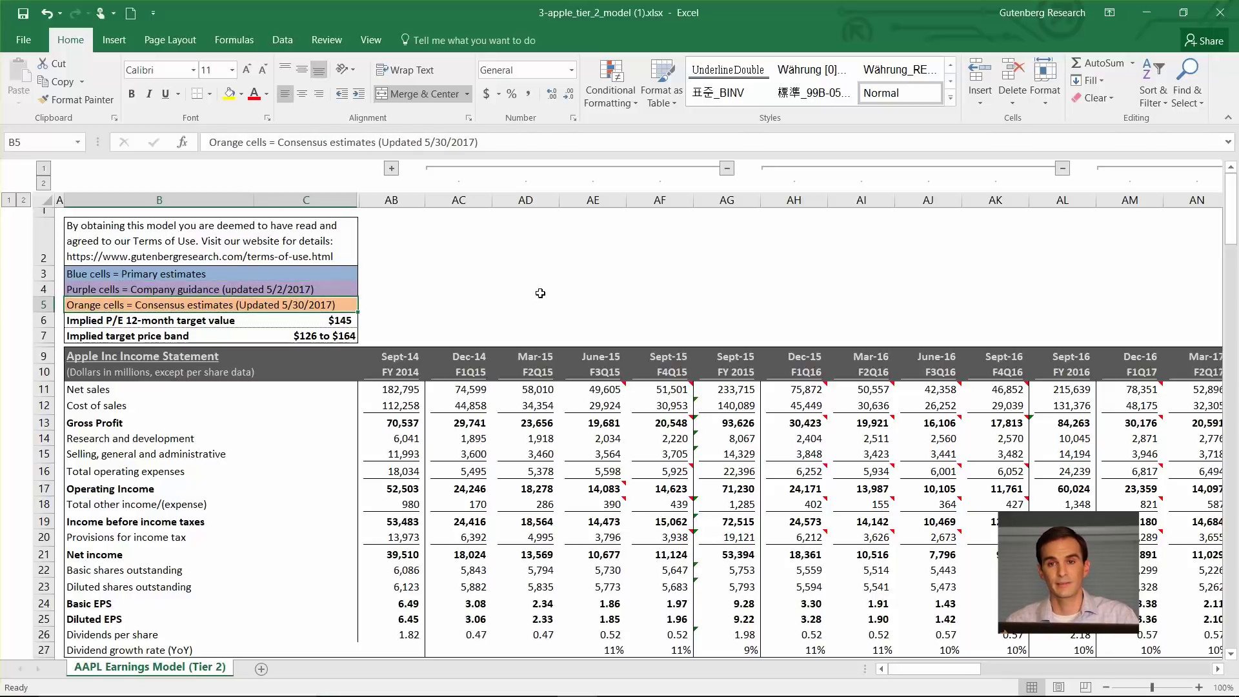
- Collapse column groups AC–AF and AH–AK, review projected quarters AO–AU, and scroll down the model
left_click(726, 168)
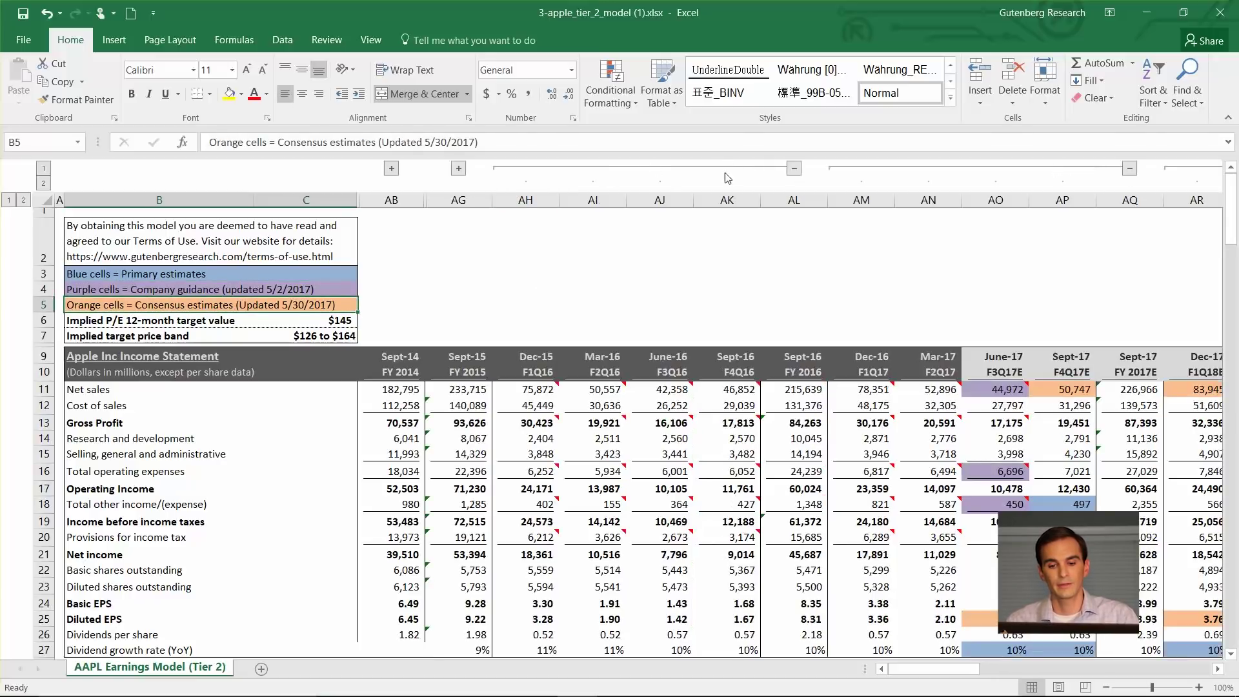
left_click(795, 170)
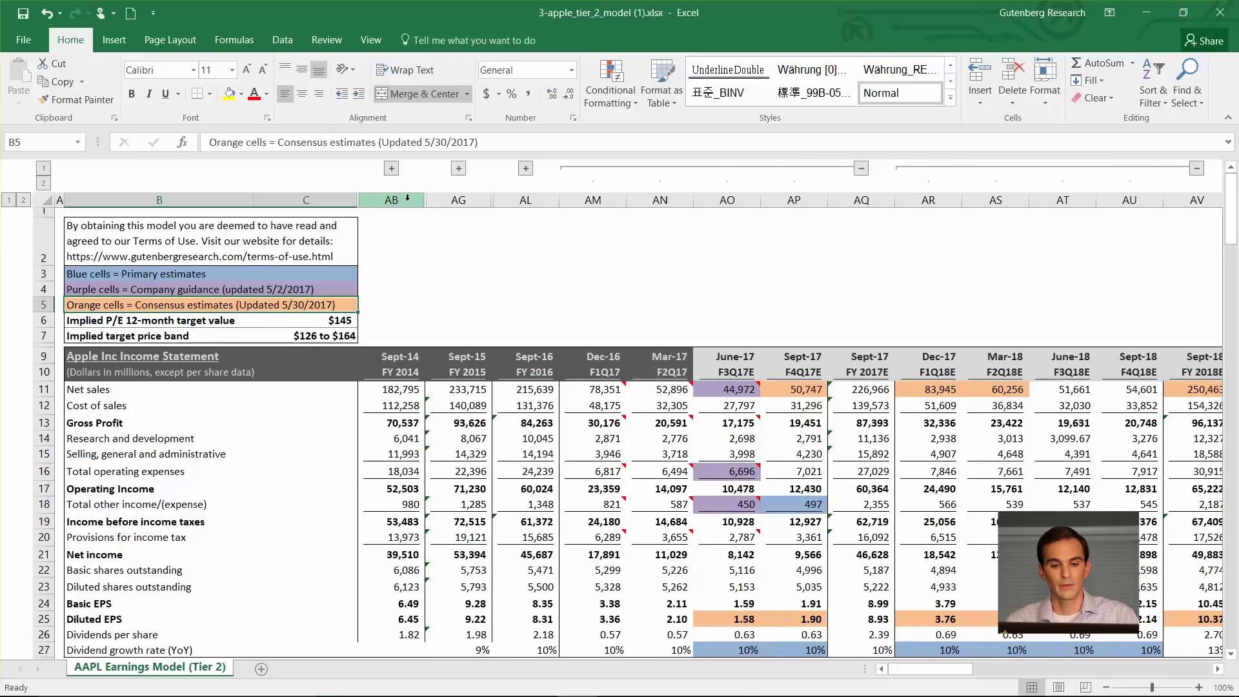
left_click_drag(394, 200, 658, 219)
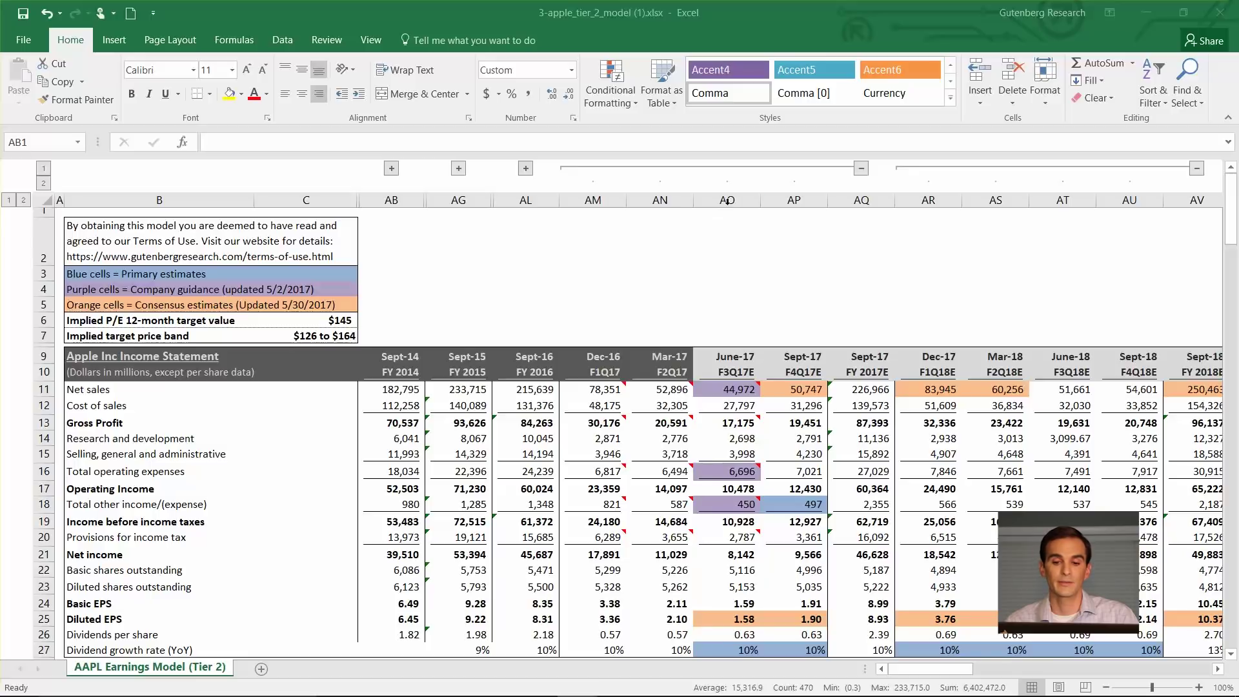
left_click_drag(723, 202, 1174, 223)
left_click(858, 320)
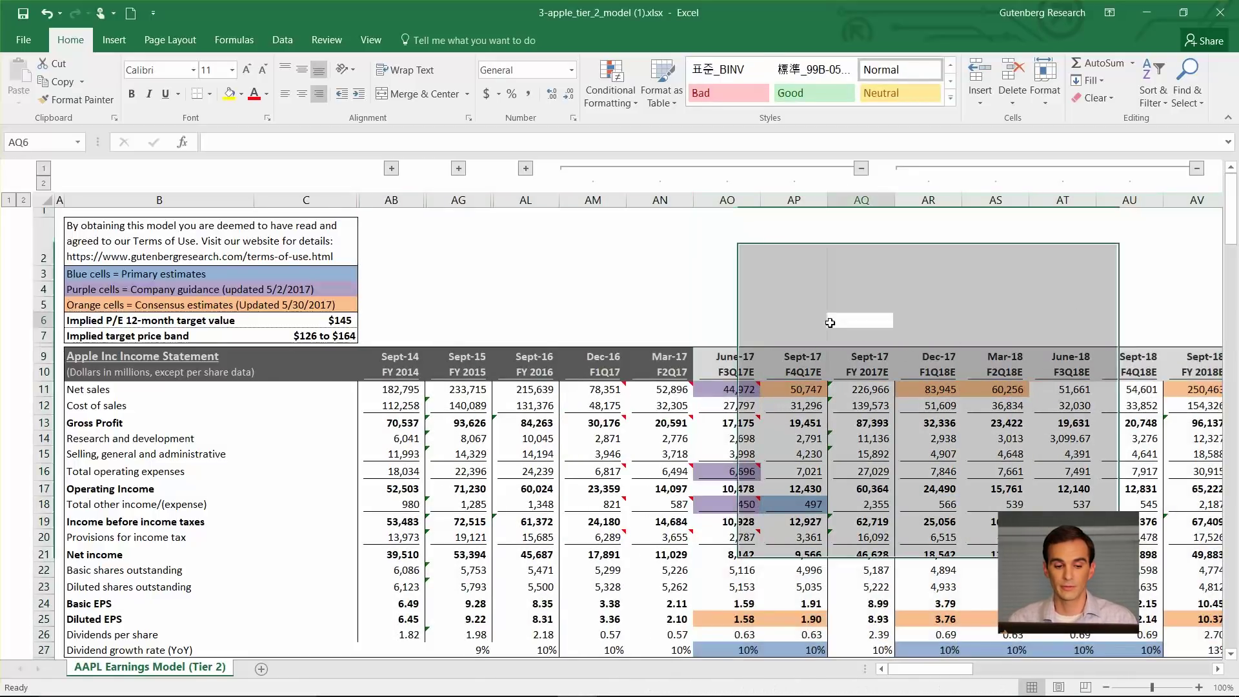
scroll(657, 355, "down", 1)
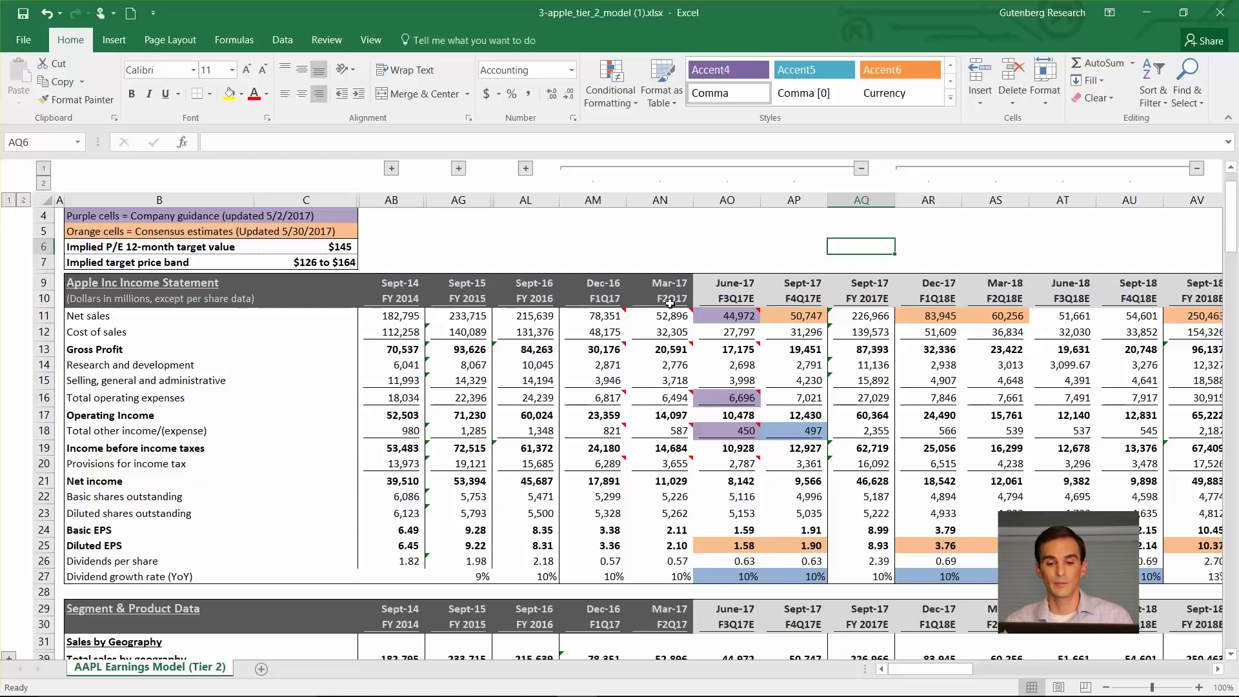
scroll(710, 369, "down", 2)
scroll(710, 368, "down", 1)
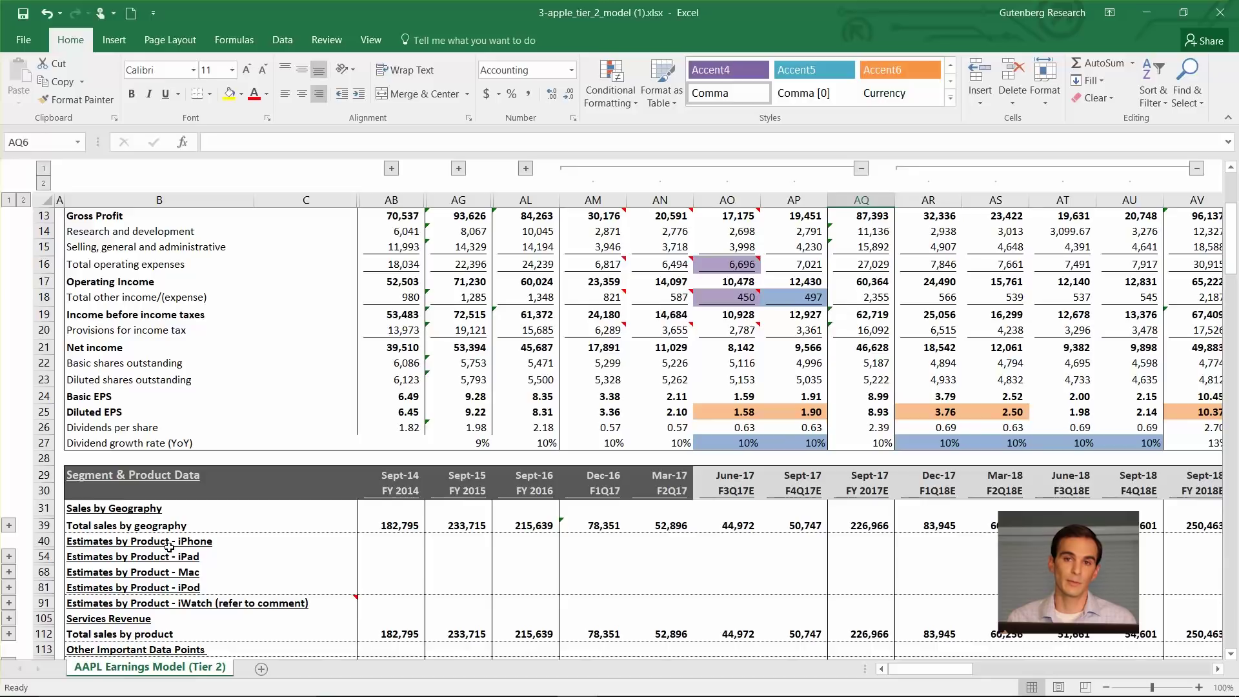
- Expand the iPhone estimates group and review June-17 unit growth, units sold and average price
left_click(9, 556)
scroll(476, 461, "down", 2)
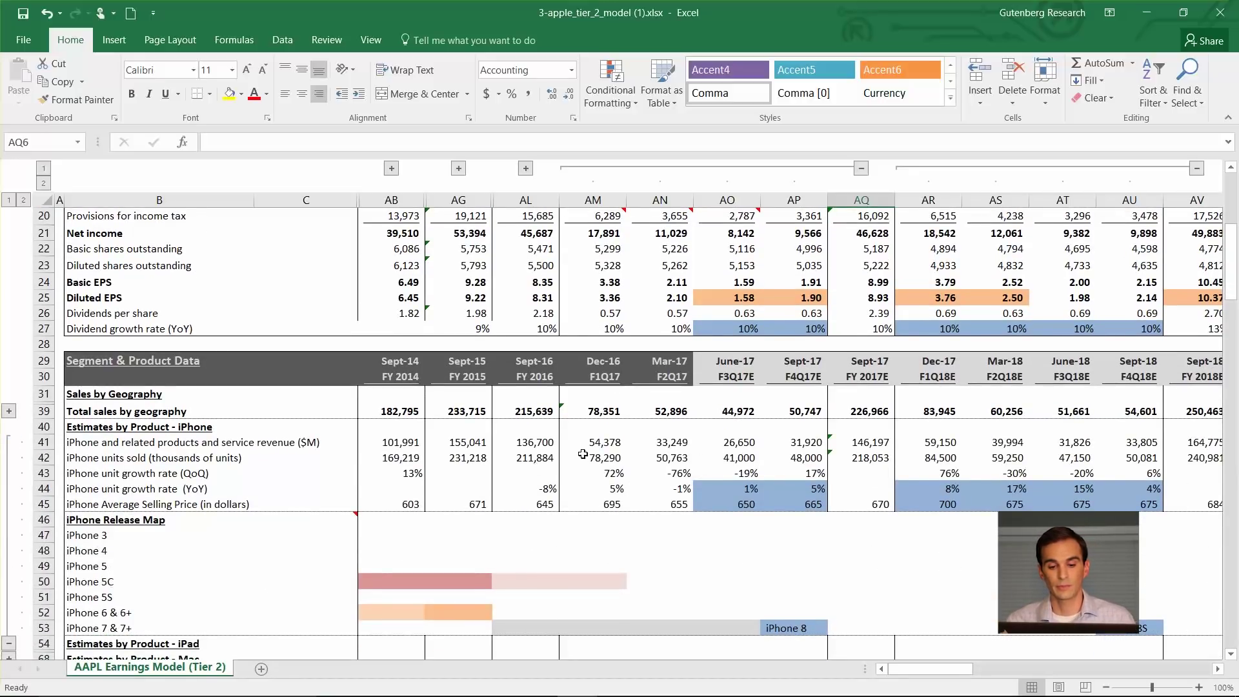
left_click_drag(43, 426, 79, 501)
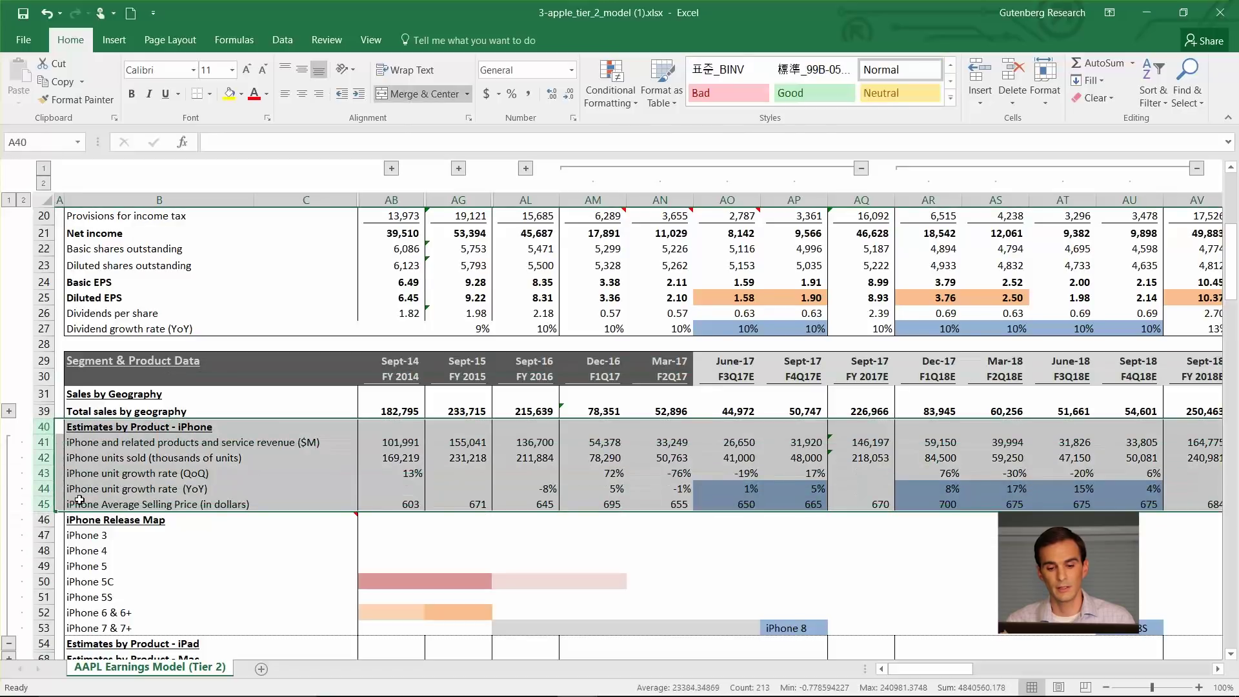
left_click(749, 490)
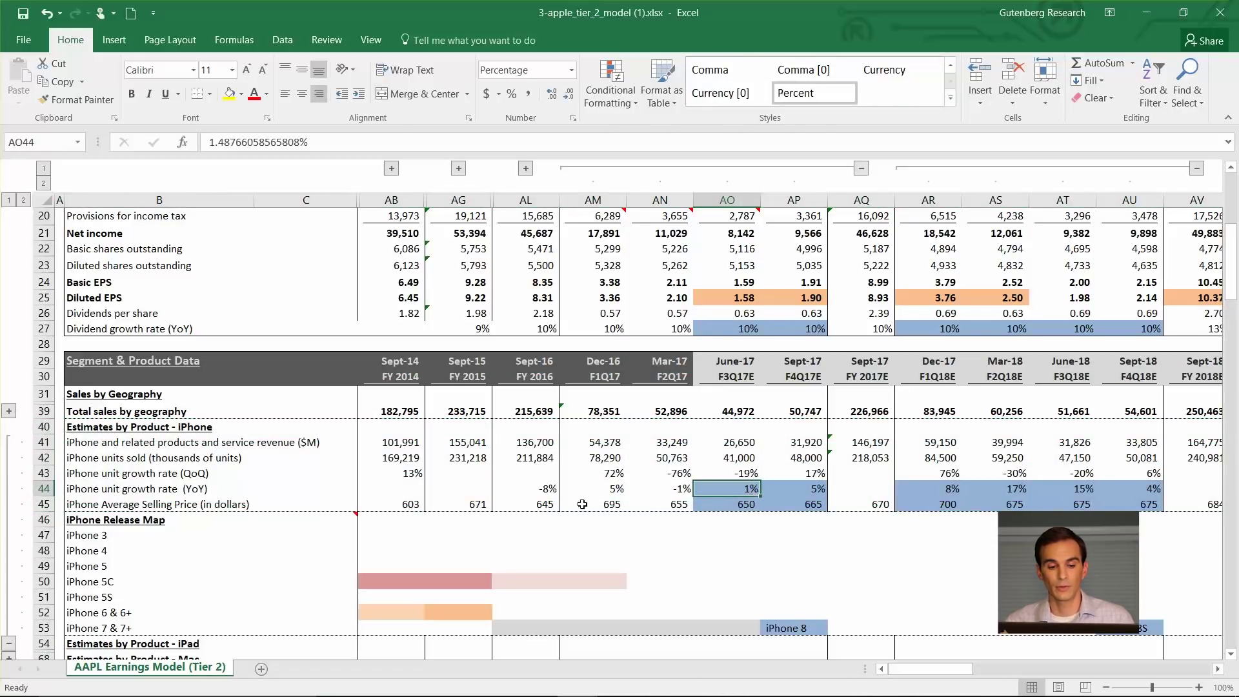
left_click(740, 459)
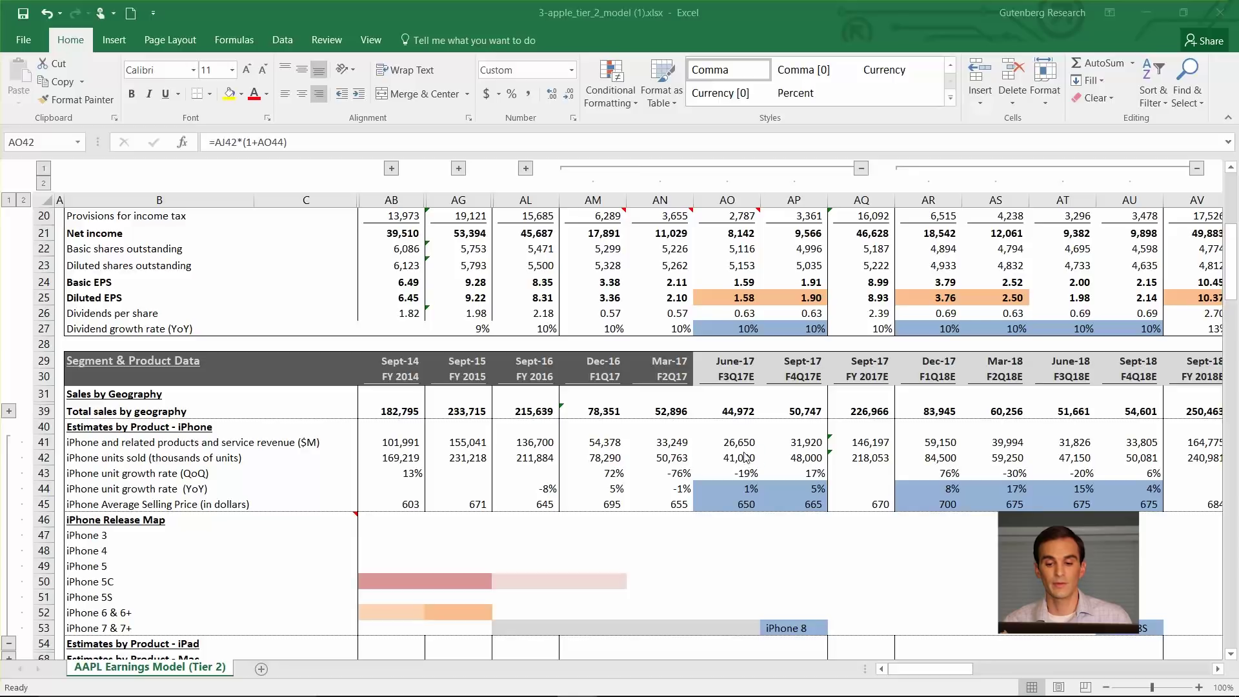
left_click(745, 459)
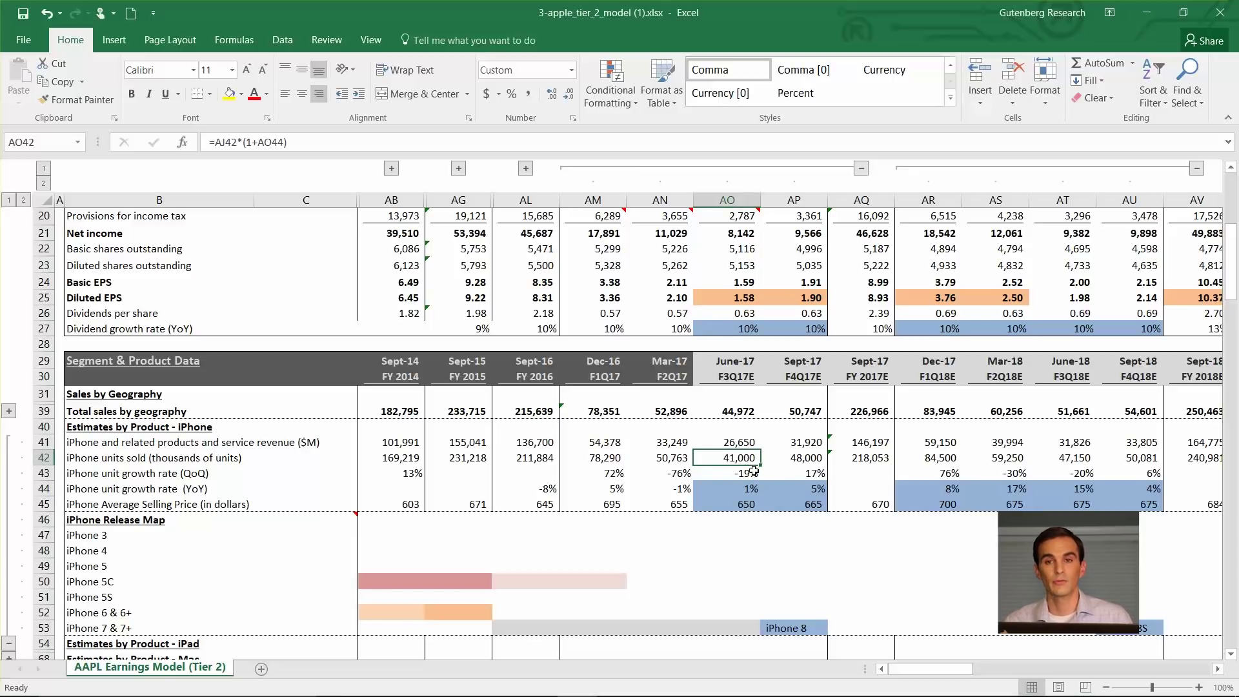
left_click(752, 504)
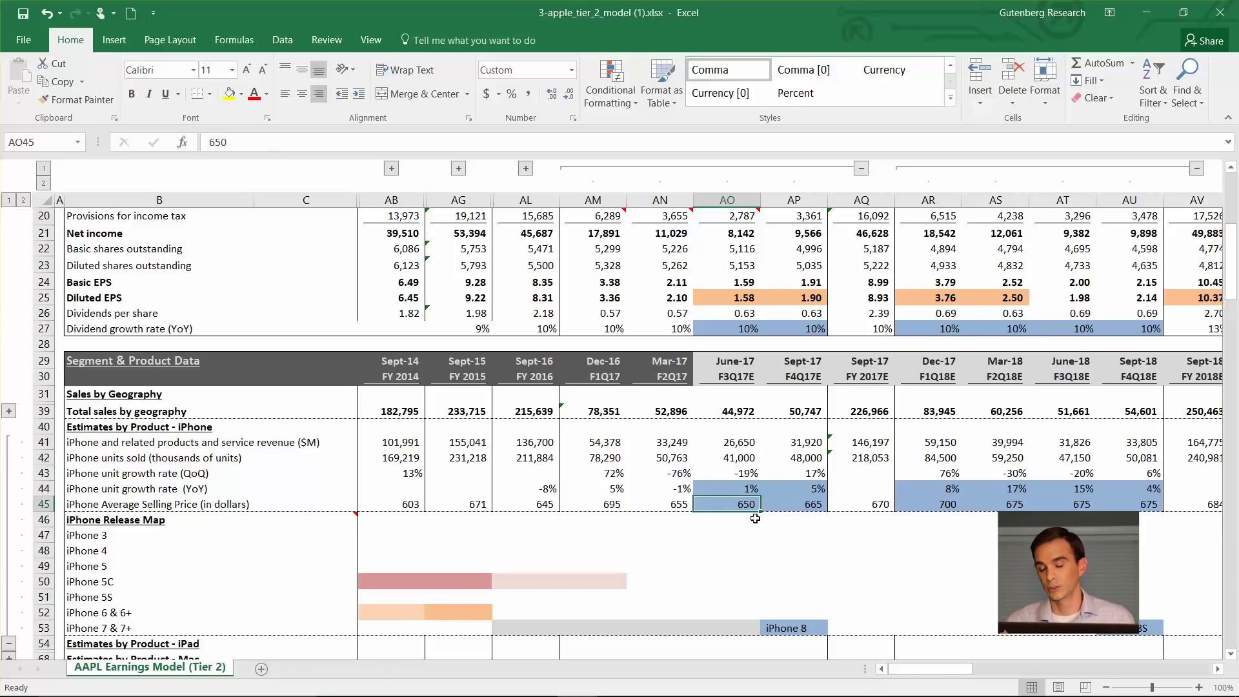
- Enter =AO42*AO45/1000 in AO41 for June-17 iPhone revenue, then check the net sales link
left_click(745, 442)
type("=AO42*AO45/1000")
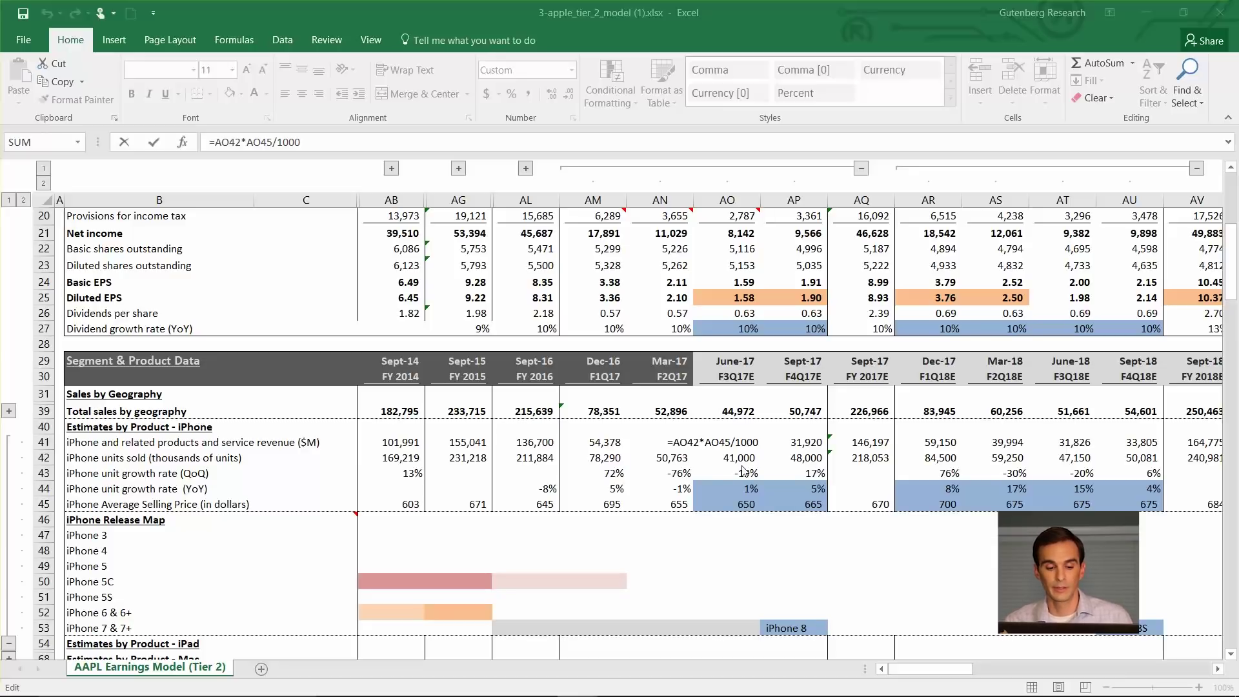
key("ctrl+Return")
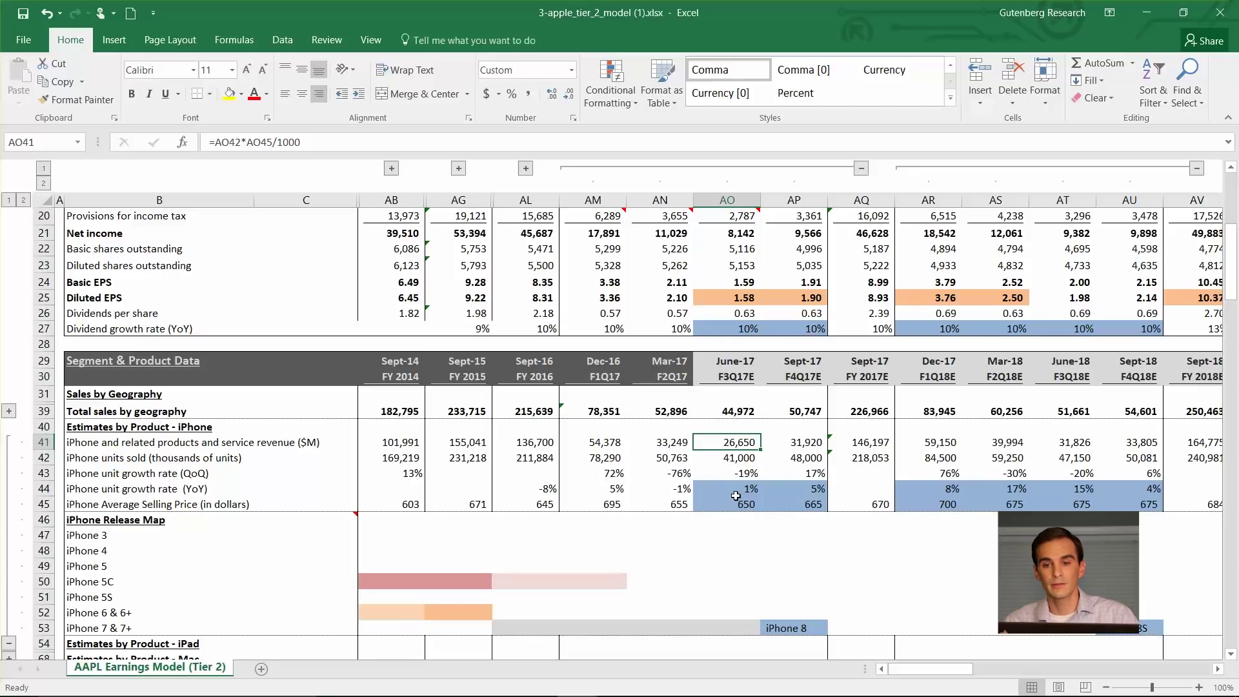
scroll(738, 515, "up", 6)
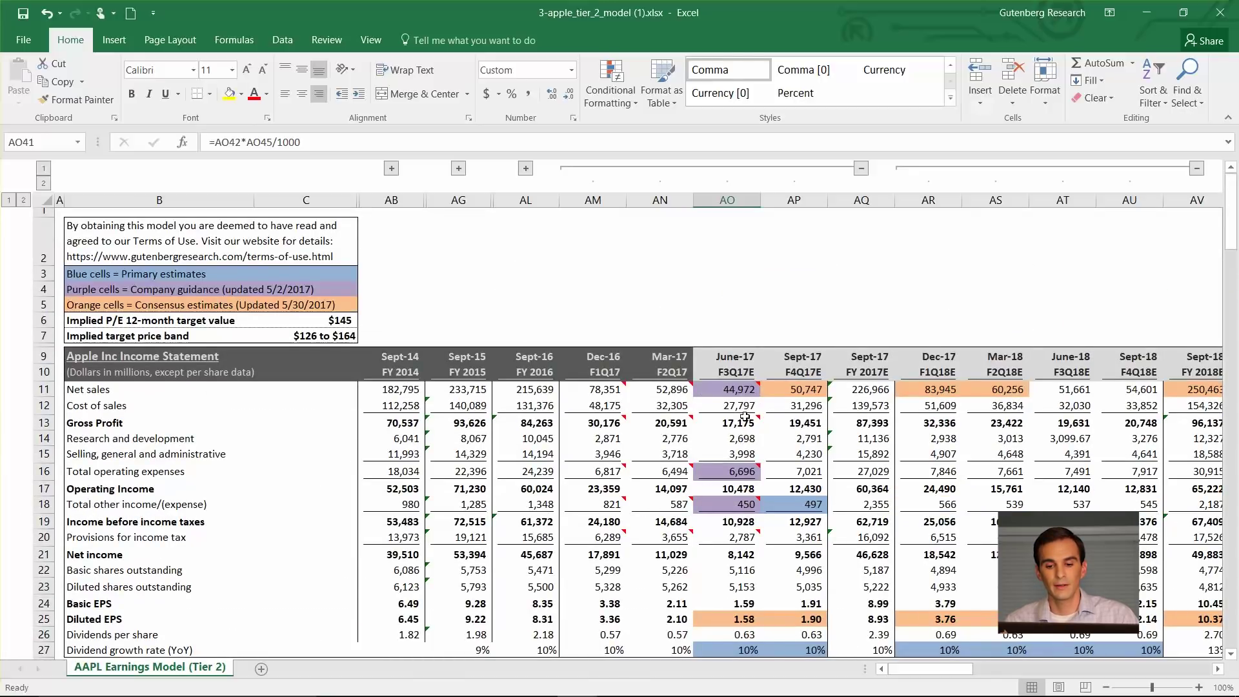
left_click(745, 386)
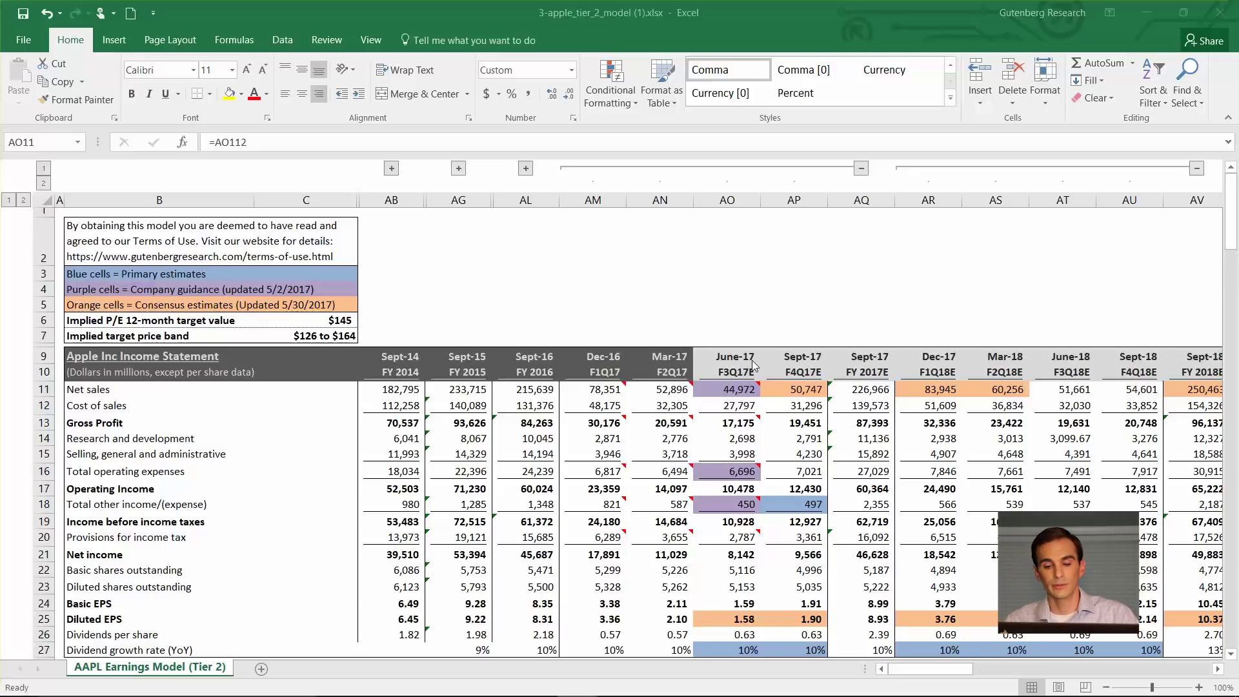
left_click(737, 384)
scroll(738, 384, "down", 2)
mouse_move(541, 690)
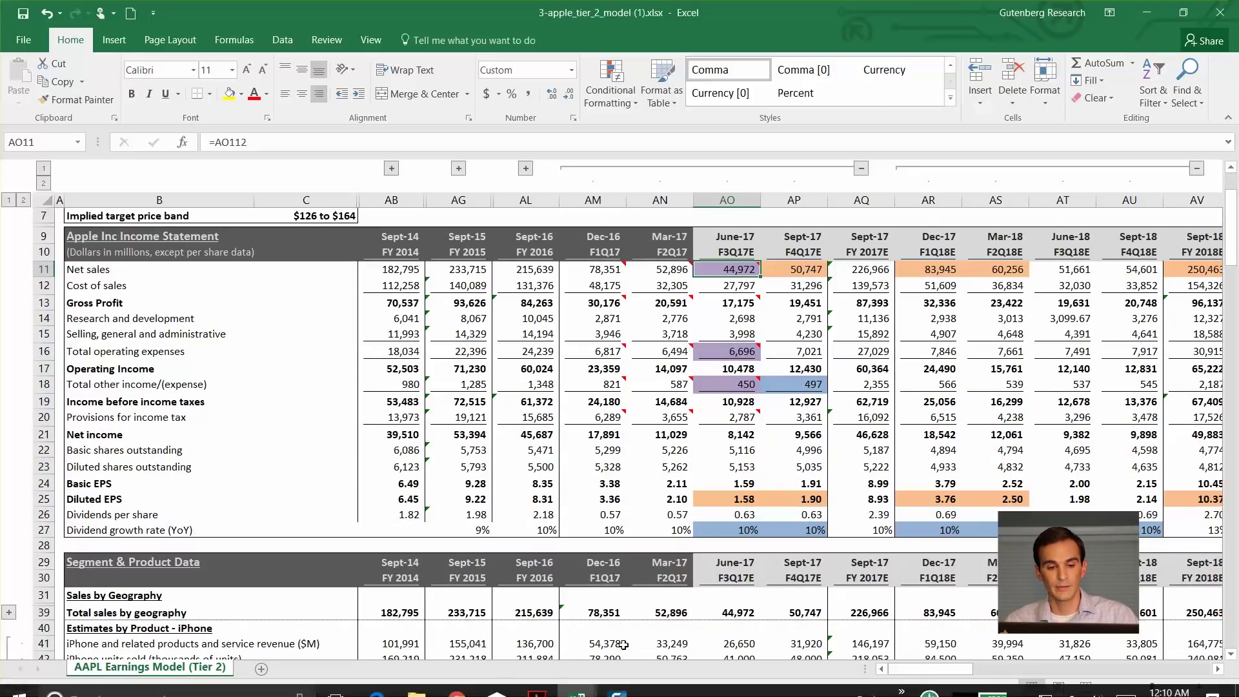
left_click(456, 681)
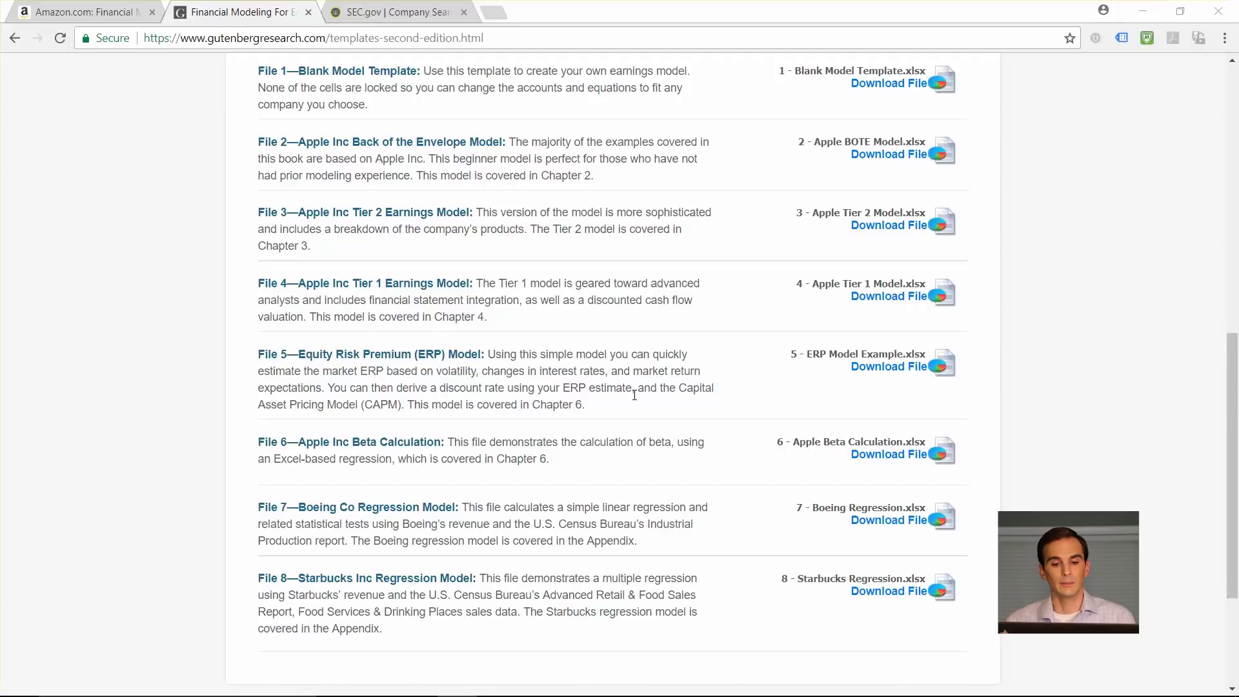
- Bring up the book PDF at page 23's Step 4: Assumptions & Forecast Equations
mouse_move(548, 687)
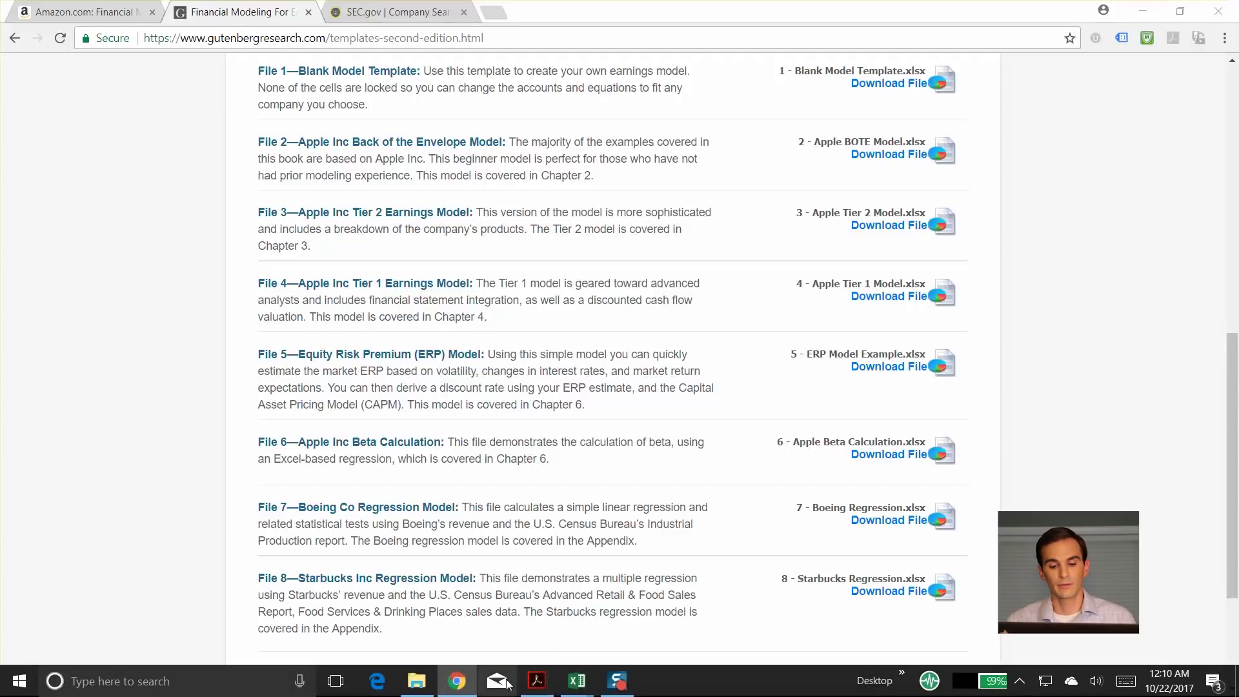
left_click(538, 682)
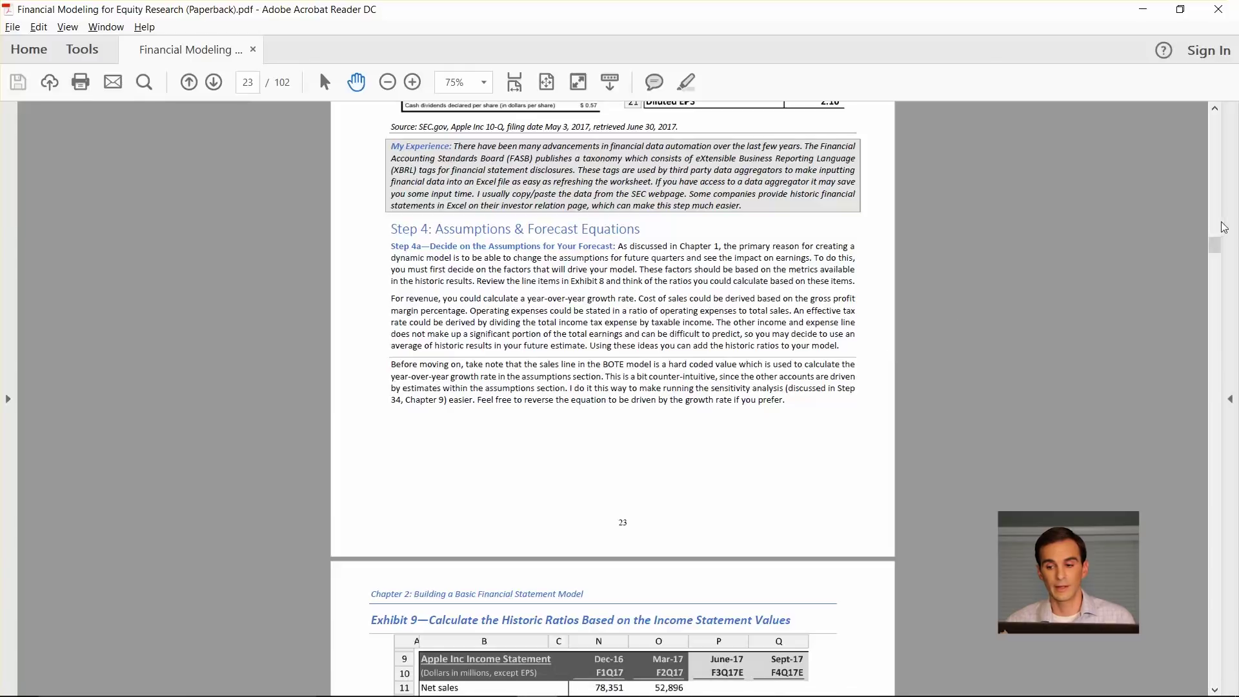
- Turn the book PDF back to the page 7 Contents listing Chapters 1–9 and Appendix 1
left_click_drag(1216, 244, 1219, 156)
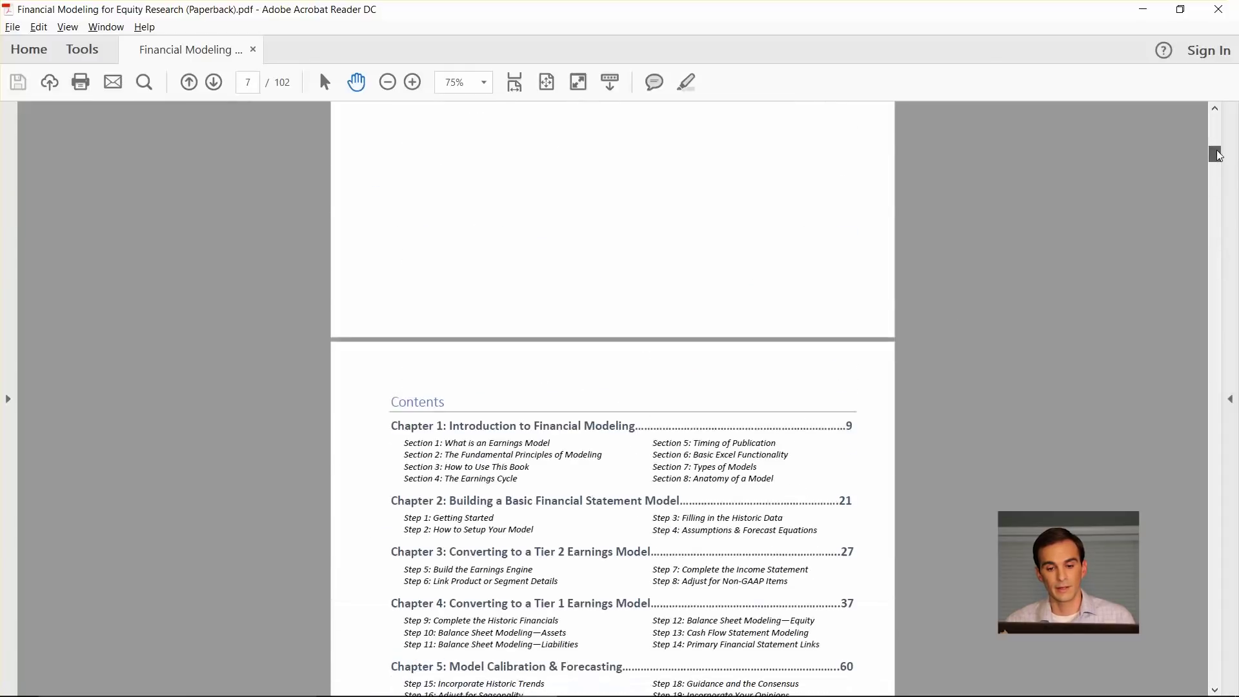
scroll(852, 409, "down", 3)
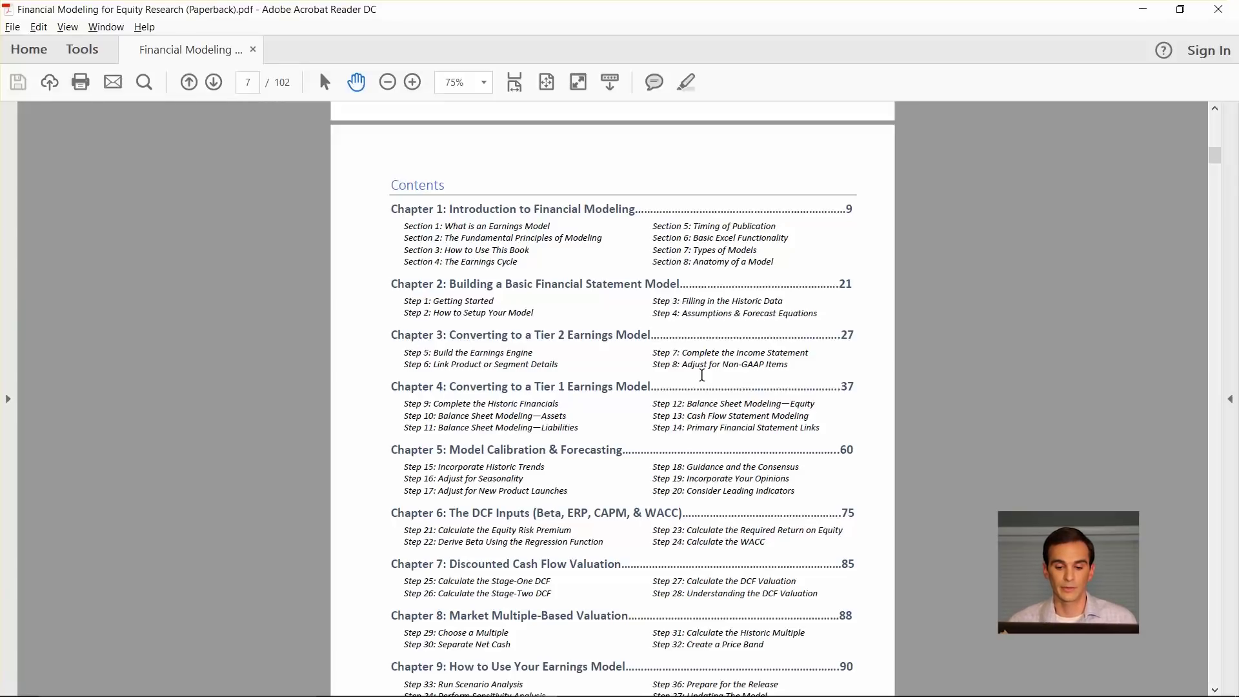
scroll(701, 375, "down", 1)
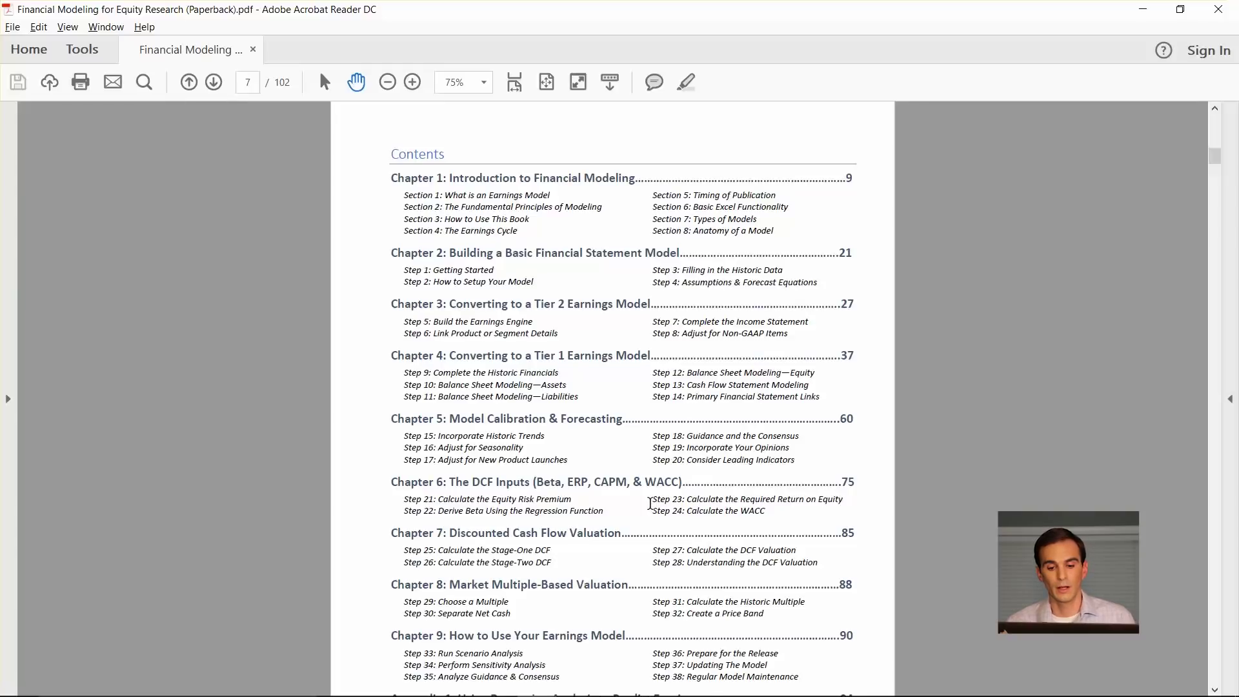
scroll(651, 504, "down", 2)
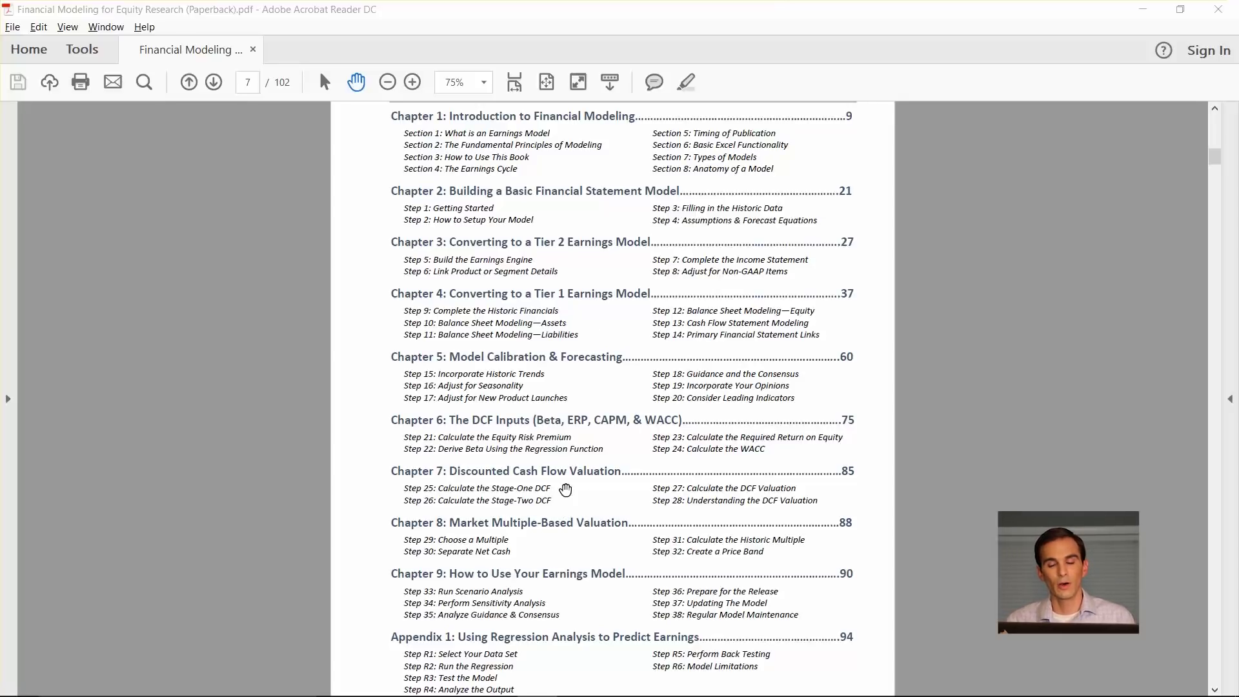
left_click(566, 490)
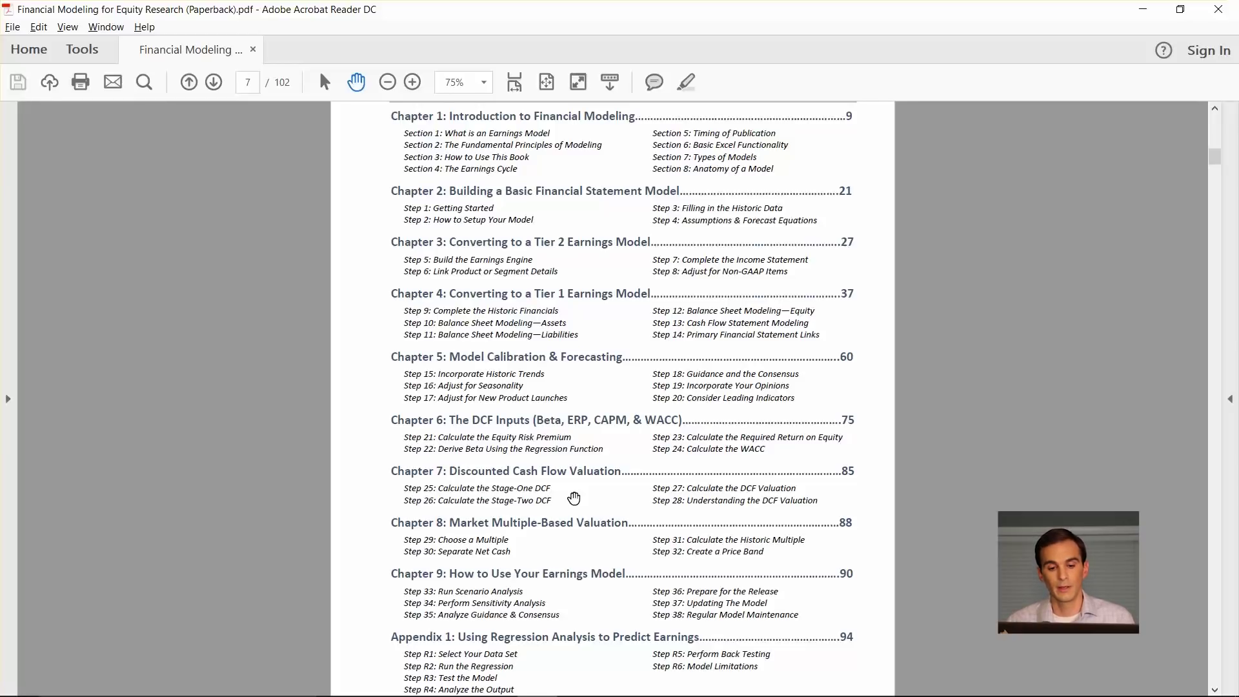
scroll(562, 497, "down", 1)
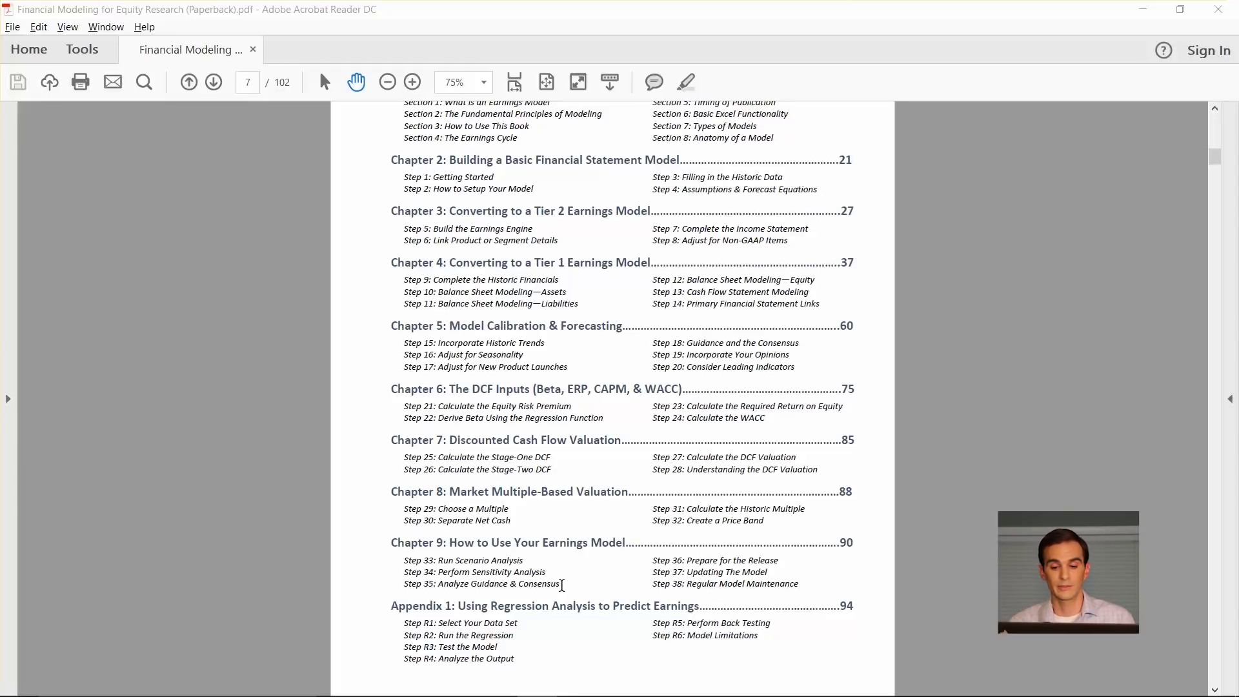
left_click(554, 642)
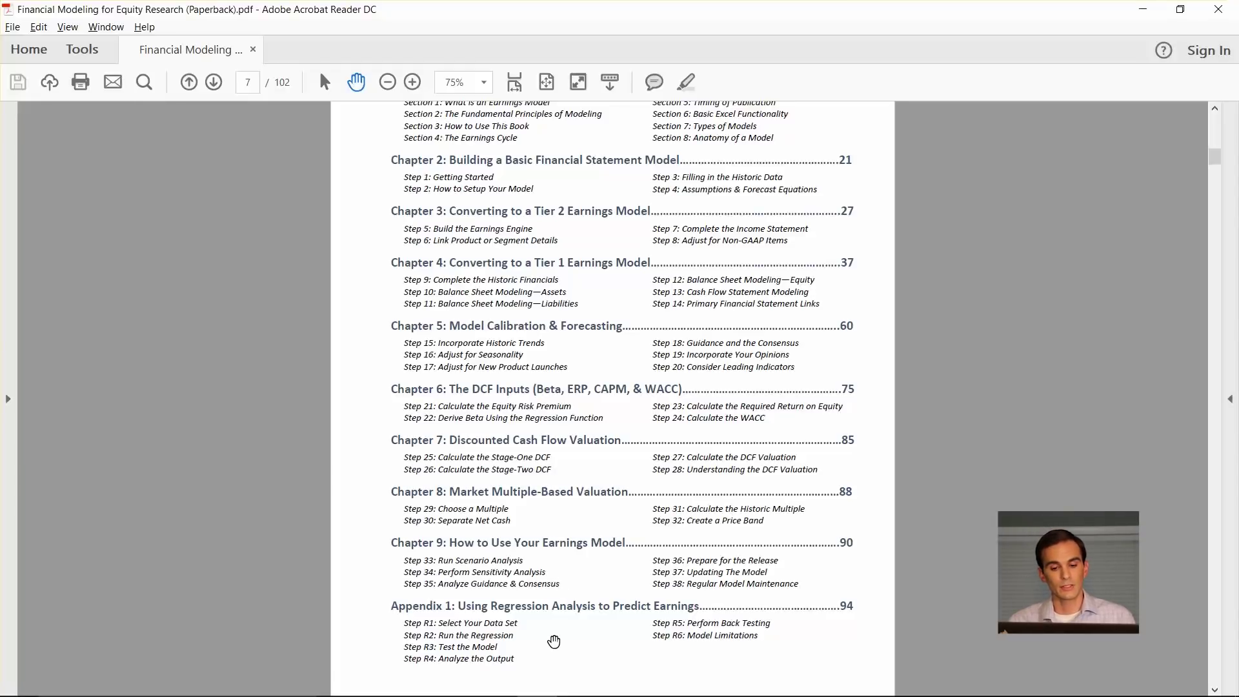
- Scroll the Contents to show Chapter 6's DCF inputs (p. 75) and Chapter 7's DCF valuation (p. 85)
scroll(554, 641, "down", 2)
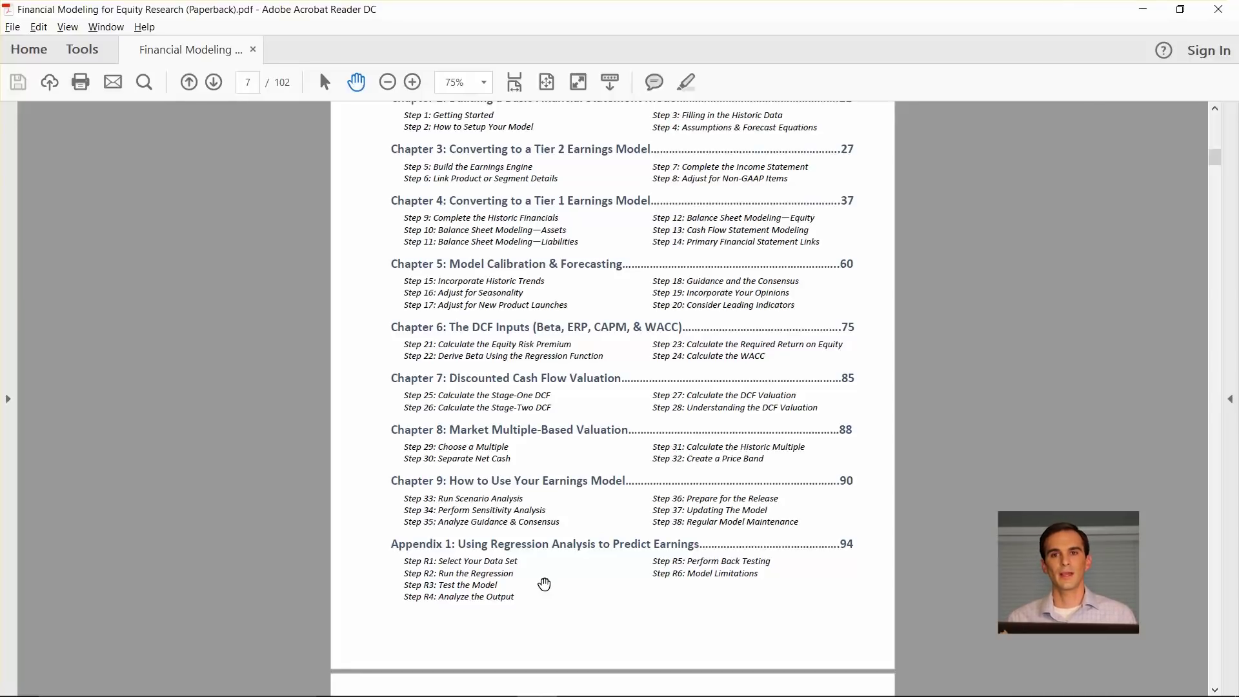
- Download the Blank Model Template, open 1-blank_model_template (4).xlsx in Excel, and enable editing
left_click(1142, 9)
scroll(625, 296, "up", 1)
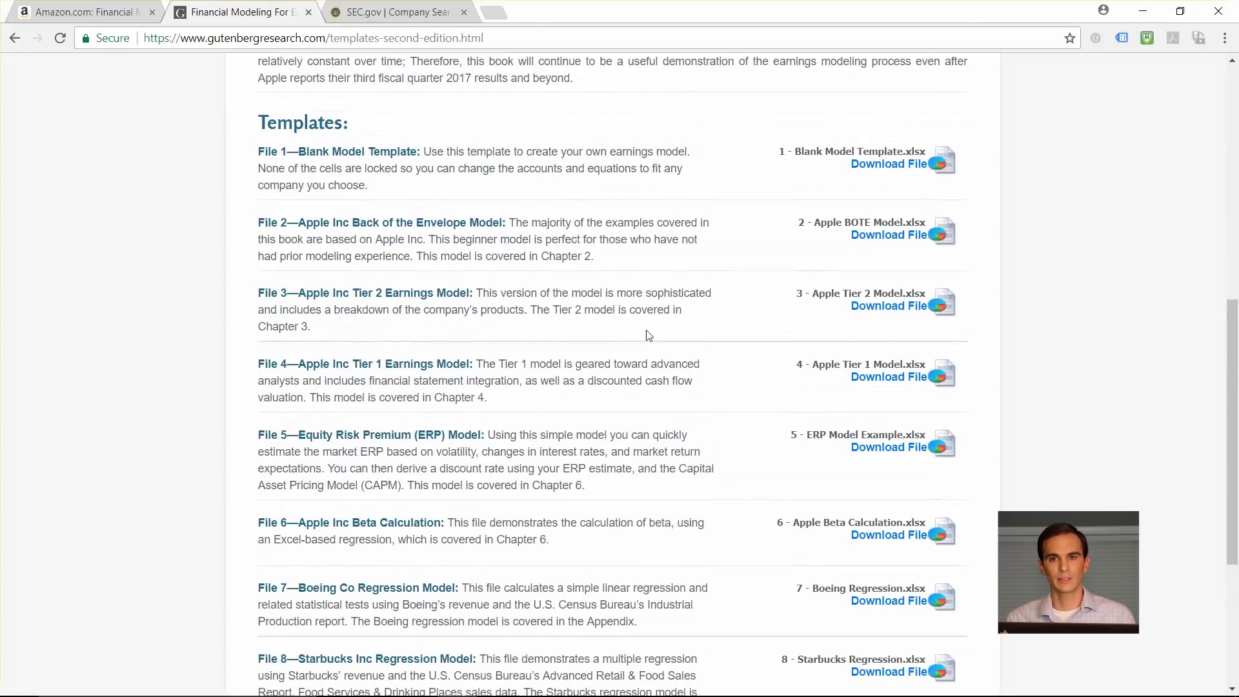
left_click(887, 165)
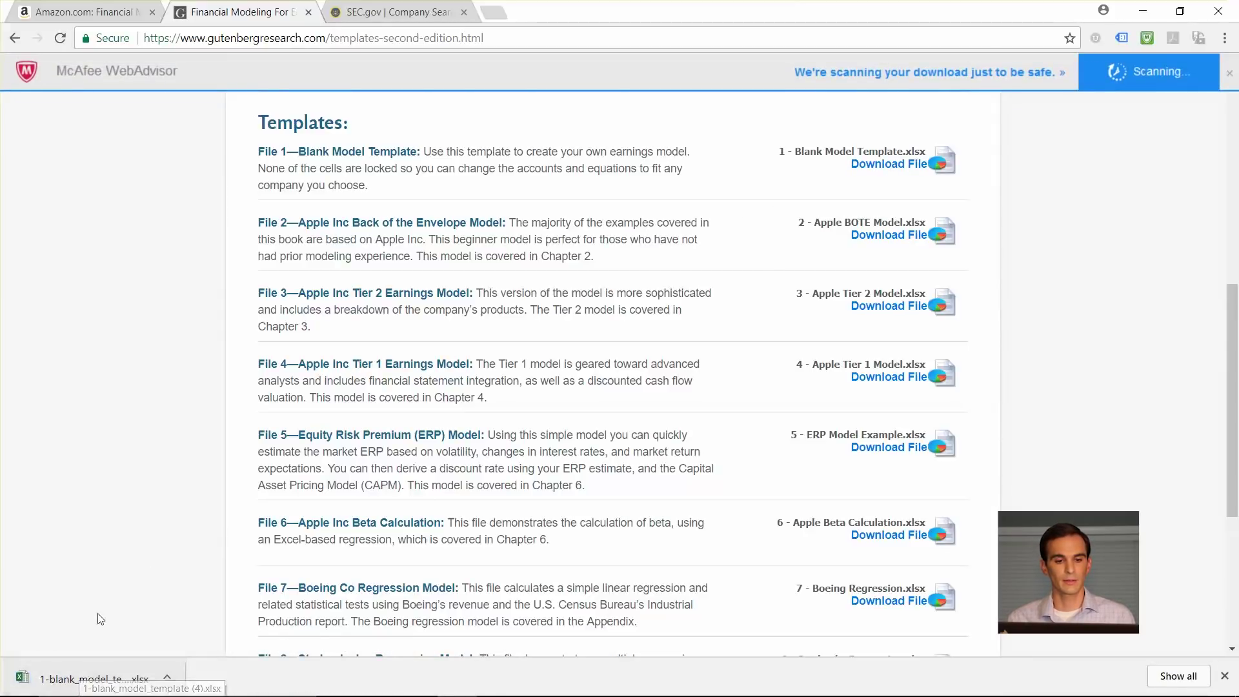
scroll(101, 516, "up", 4)
scroll(102, 516, "up", 2)
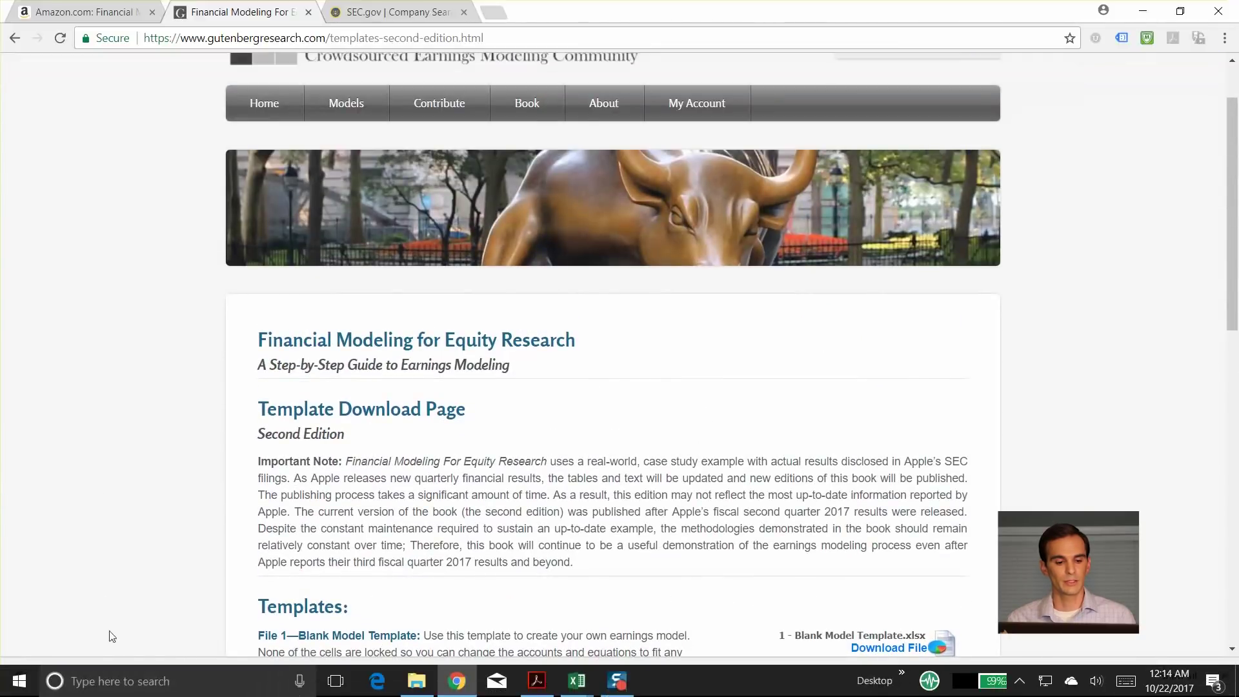
left_click(107, 680)
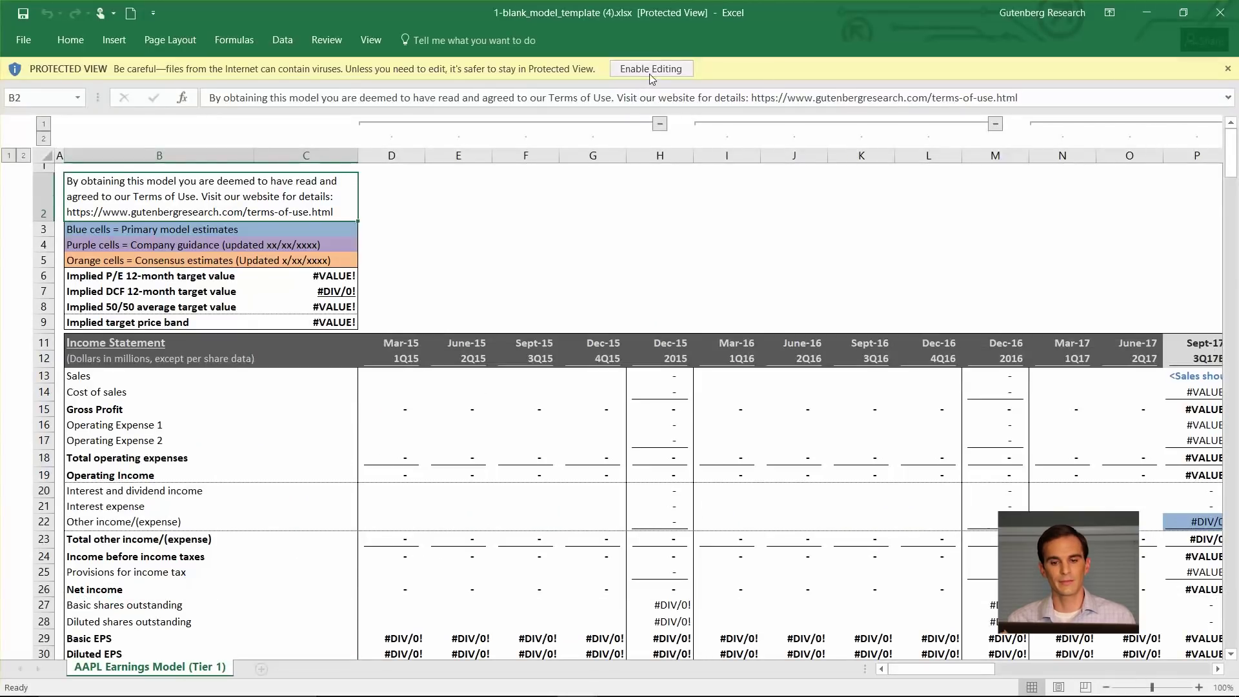
left_click(649, 69)
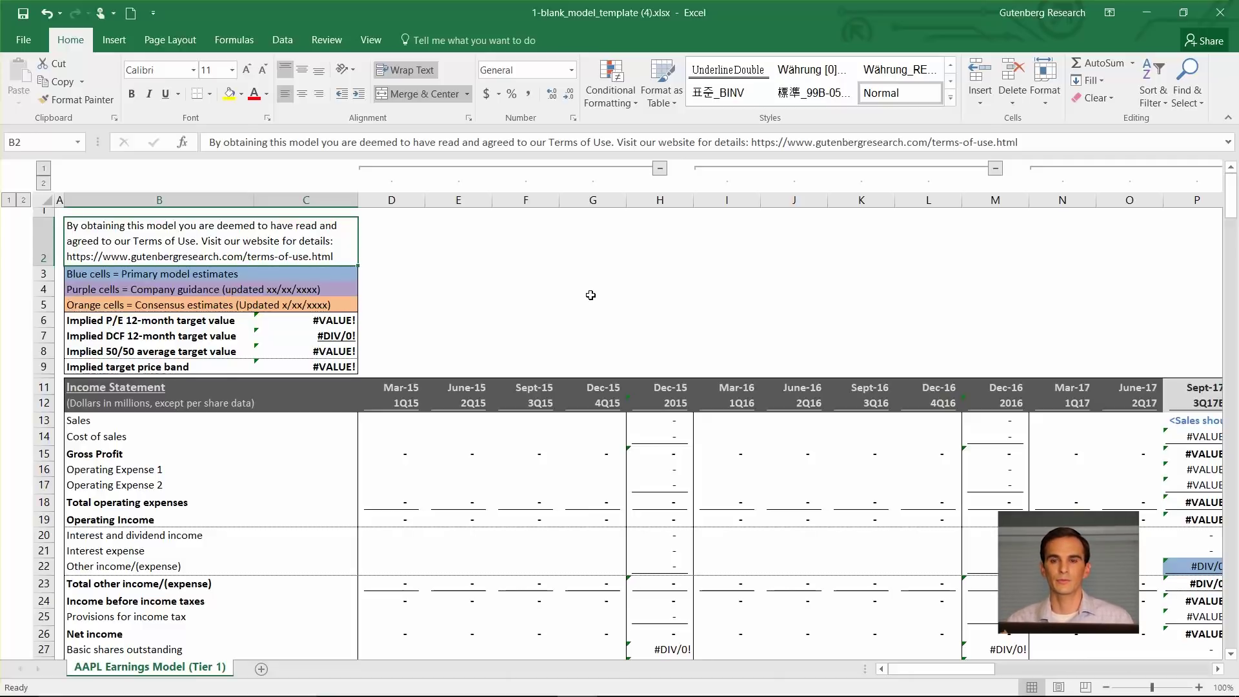
- Freeze panes at cell D13 so the quarter header rows and line-item label columns stay fixed
scroll(589, 387, "down", 15)
scroll(536, 492, "down", 5)
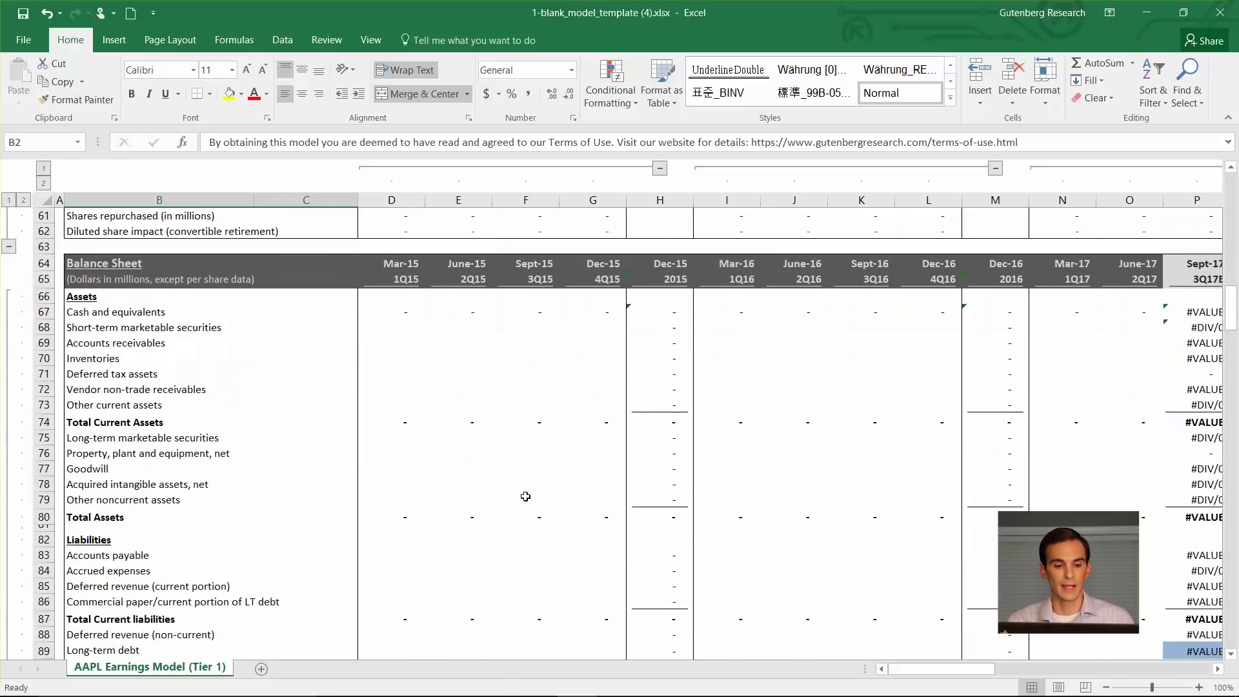
left_click_drag(44, 264, 40, 636)
scroll(566, 469, "up", 12)
scroll(565, 469, "up", 8)
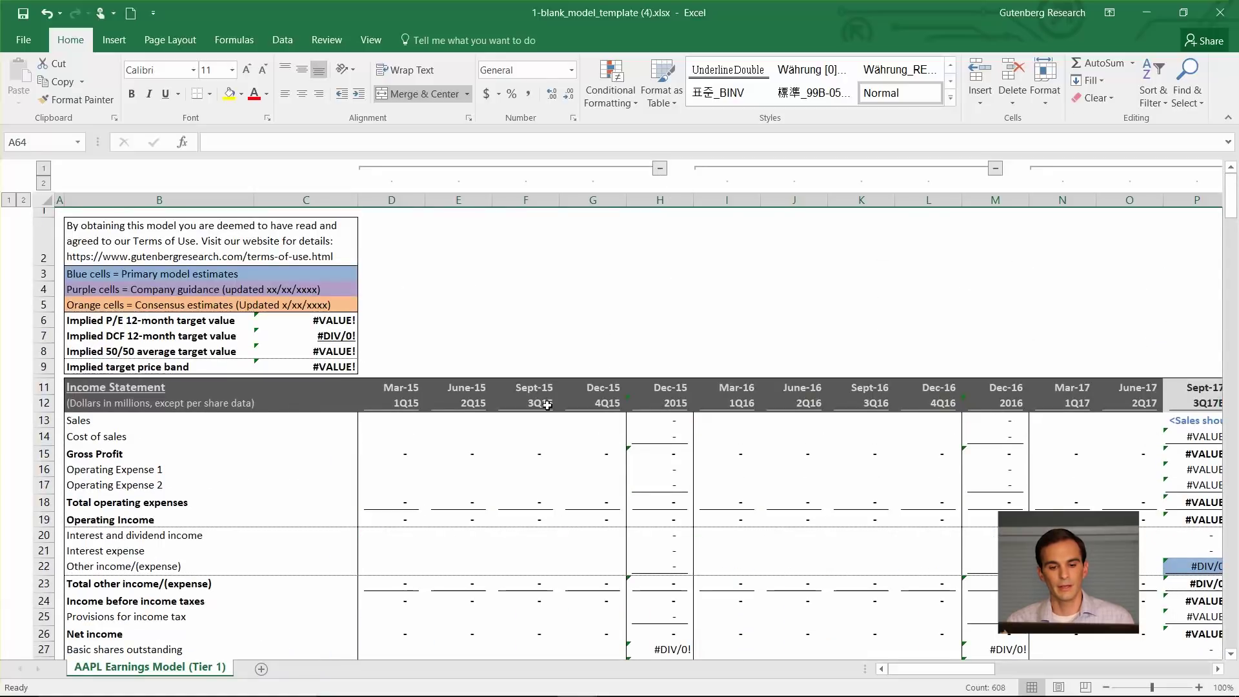
left_click(412, 420)
scroll(426, 432, "down", 2)
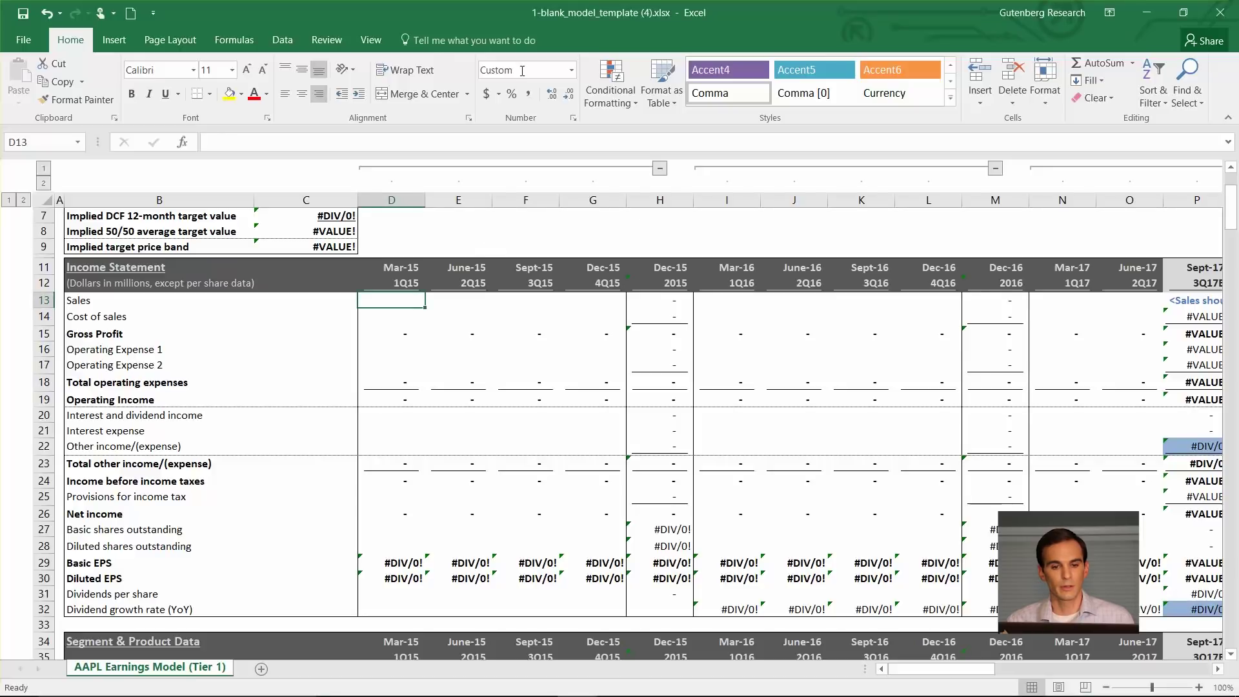
left_click(371, 40)
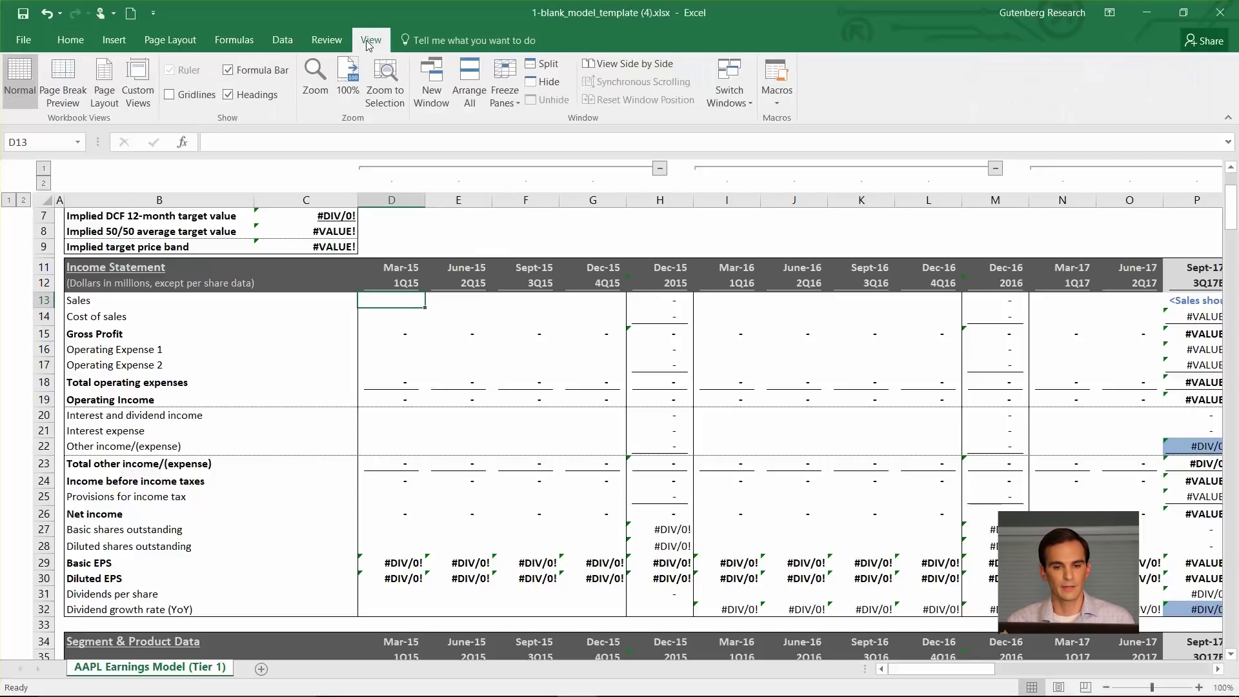
left_click(504, 91)
left_click(525, 116)
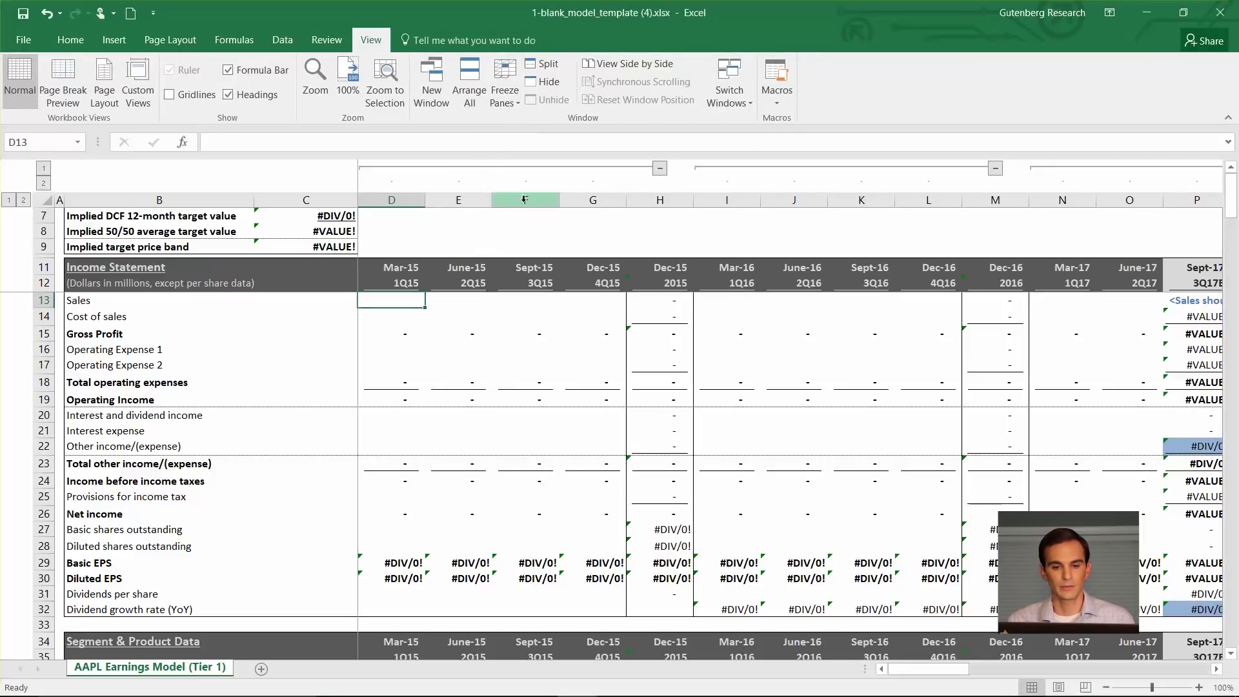
left_click(516, 267)
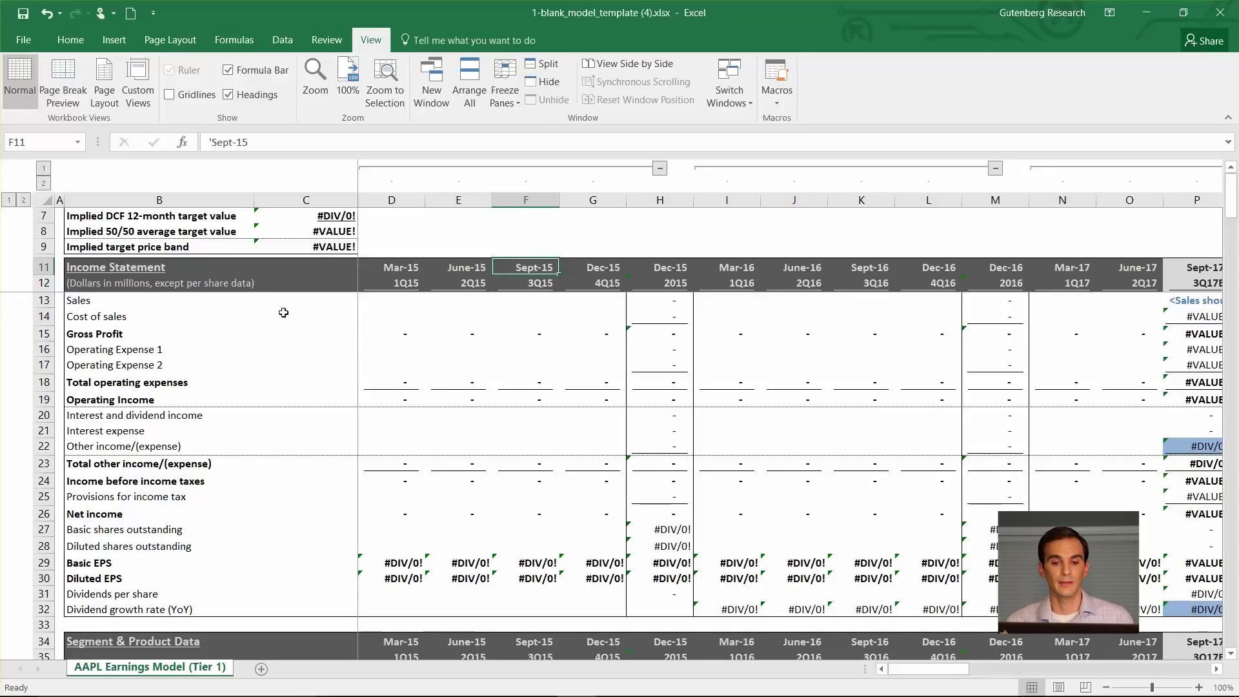
- Scroll the PDF book to page 21, Chapter 2: Building a Basic Financial Statement Model, then return to Chrome
left_click(536, 686)
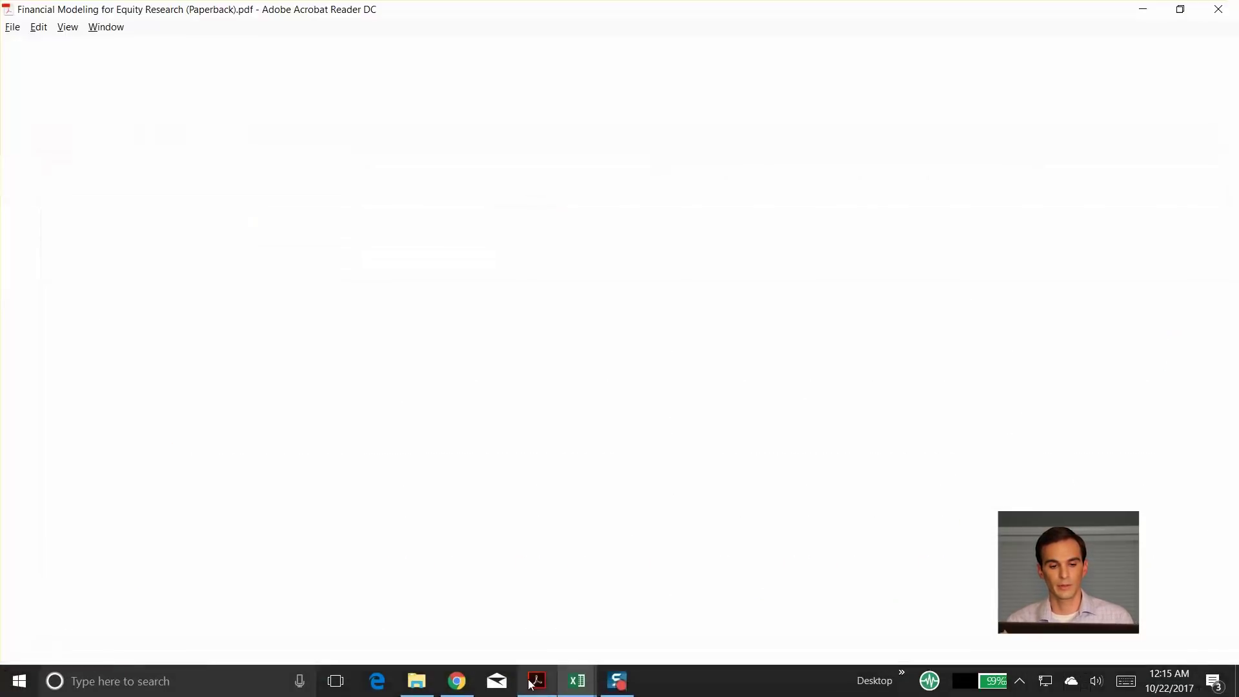
scroll(835, 432, "down", 10)
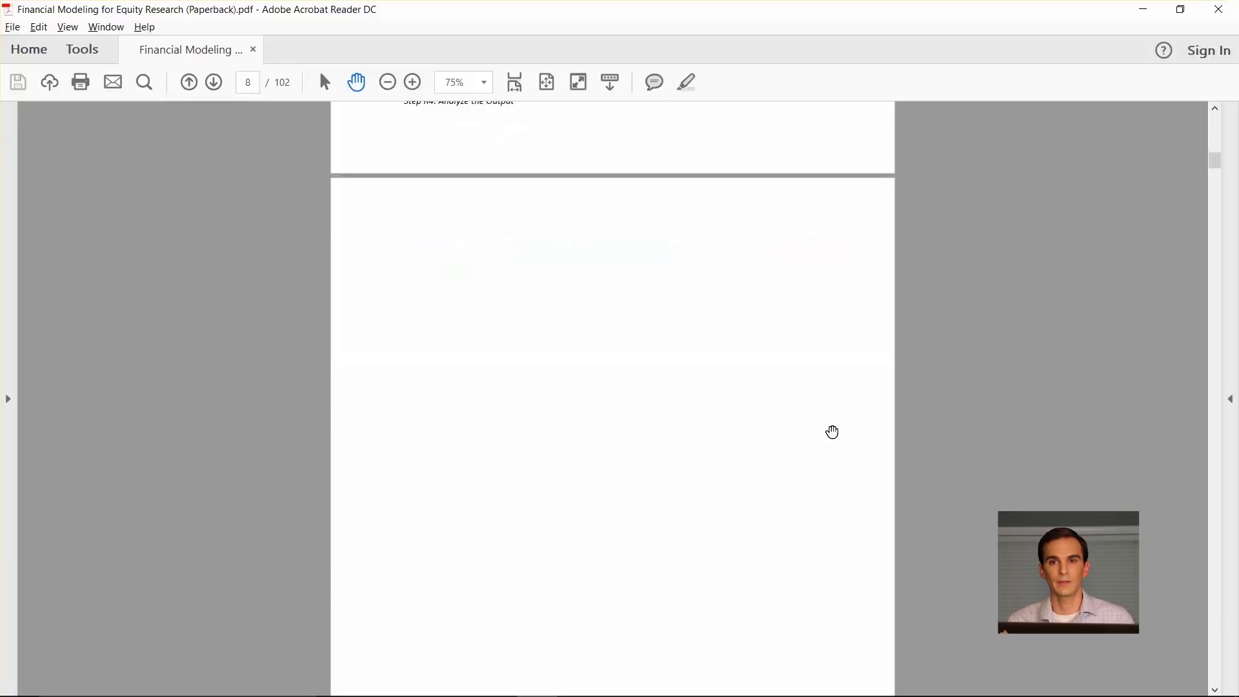
scroll(830, 438, "down", 10)
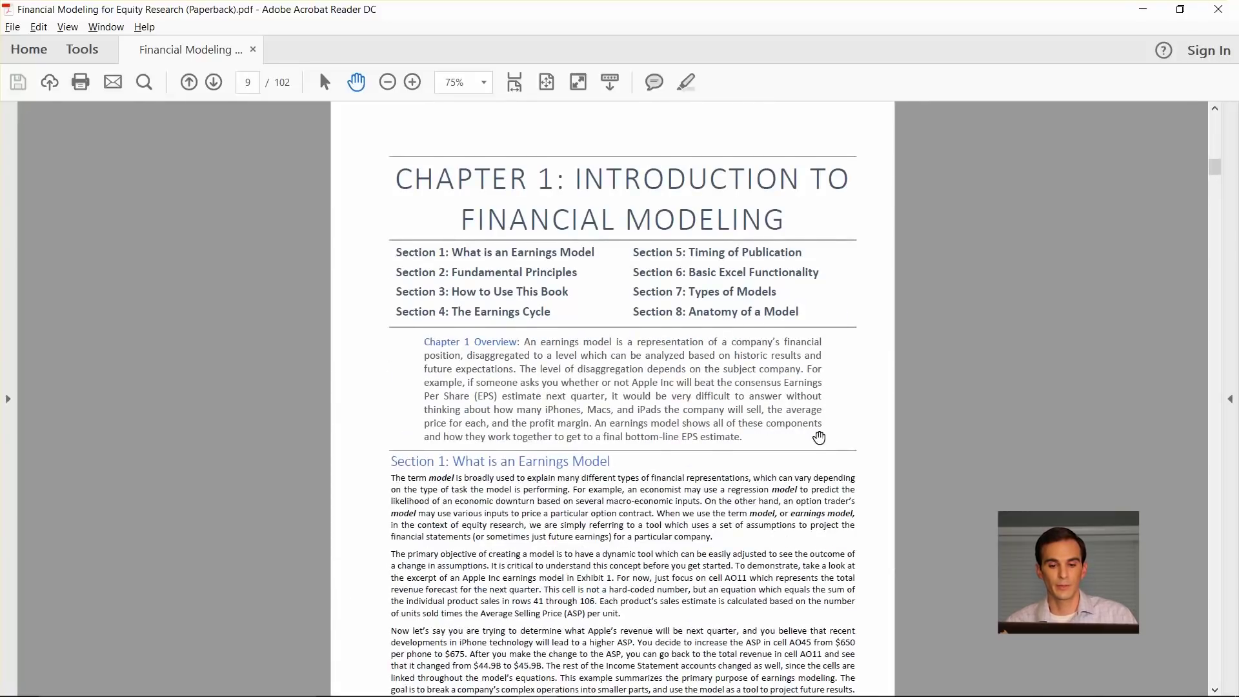
scroll(531, 359, "down", 3)
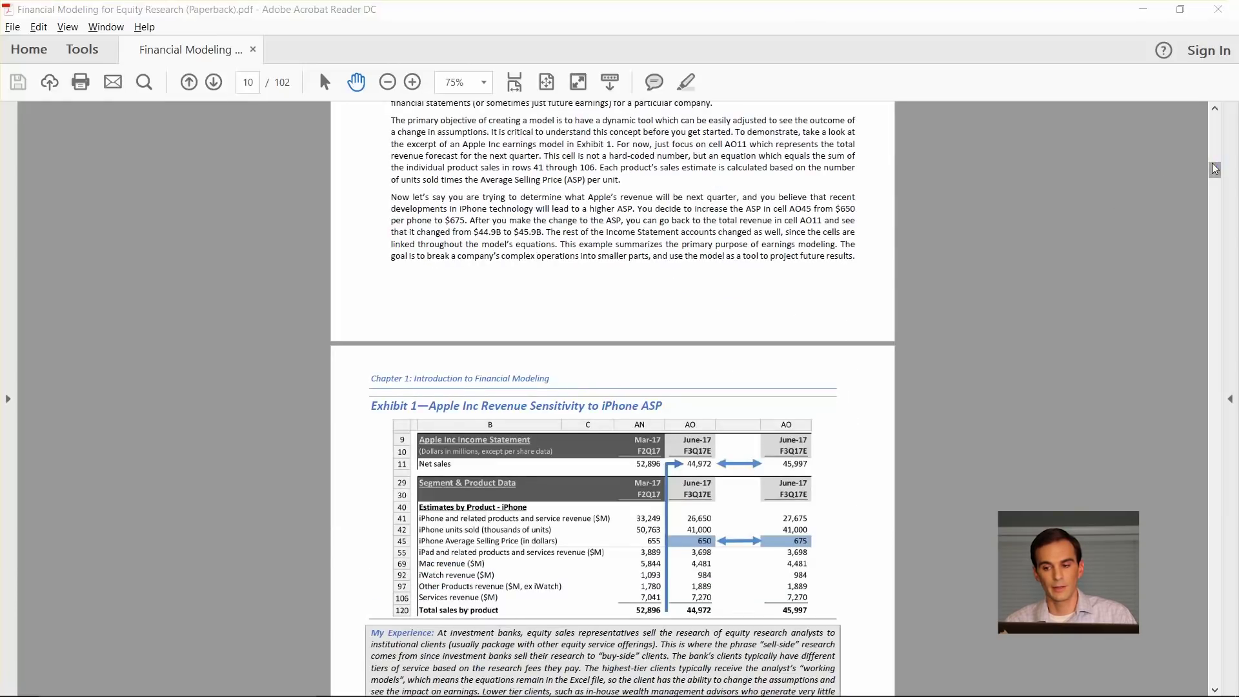
left_click_drag(1215, 172, 1218, 234)
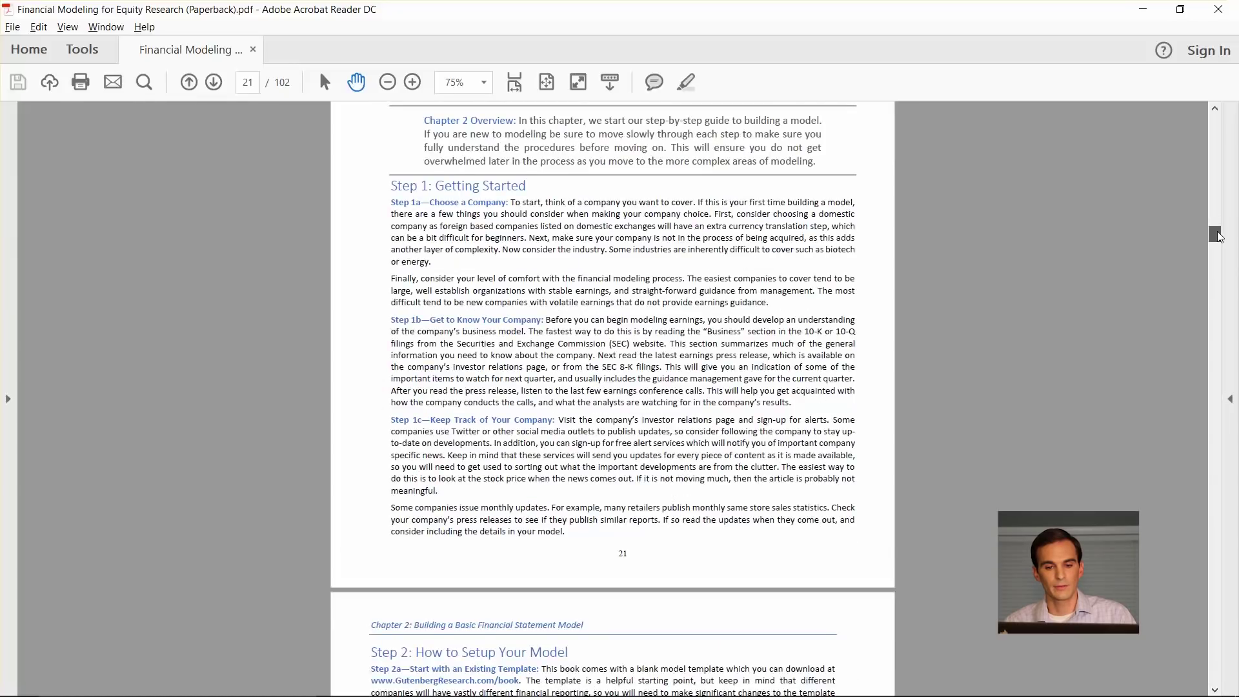
scroll(1160, 246, "up", 2)
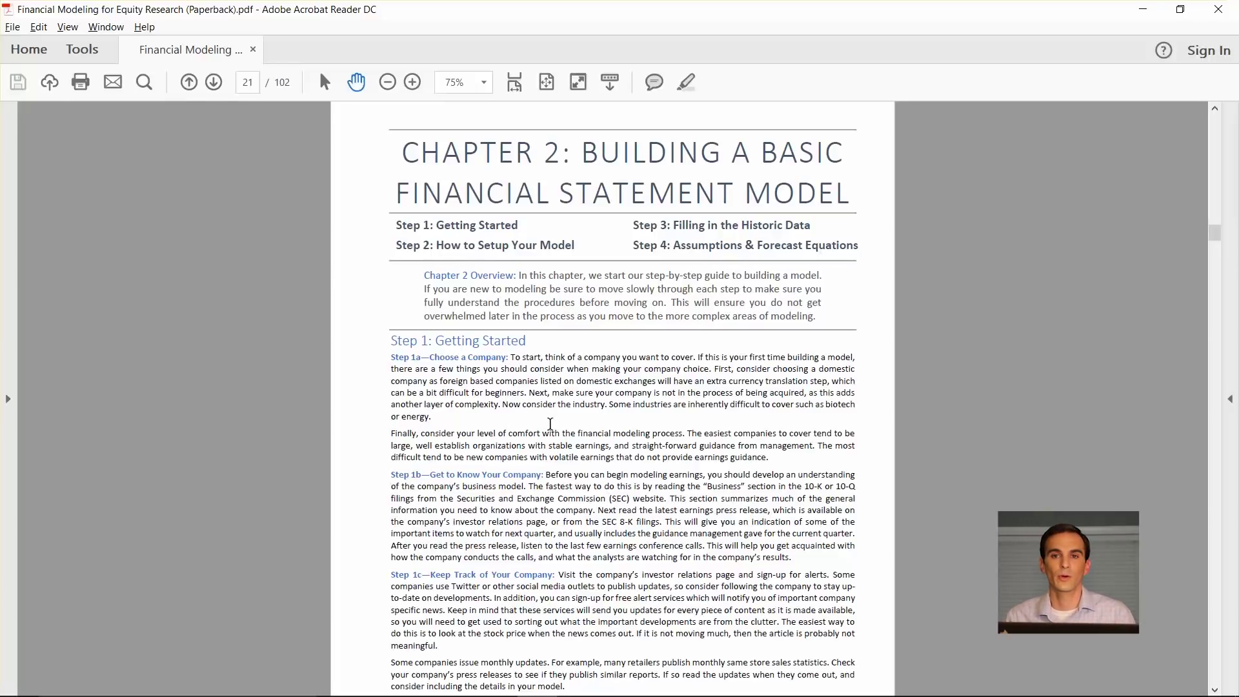
scroll(553, 276, "down", 1)
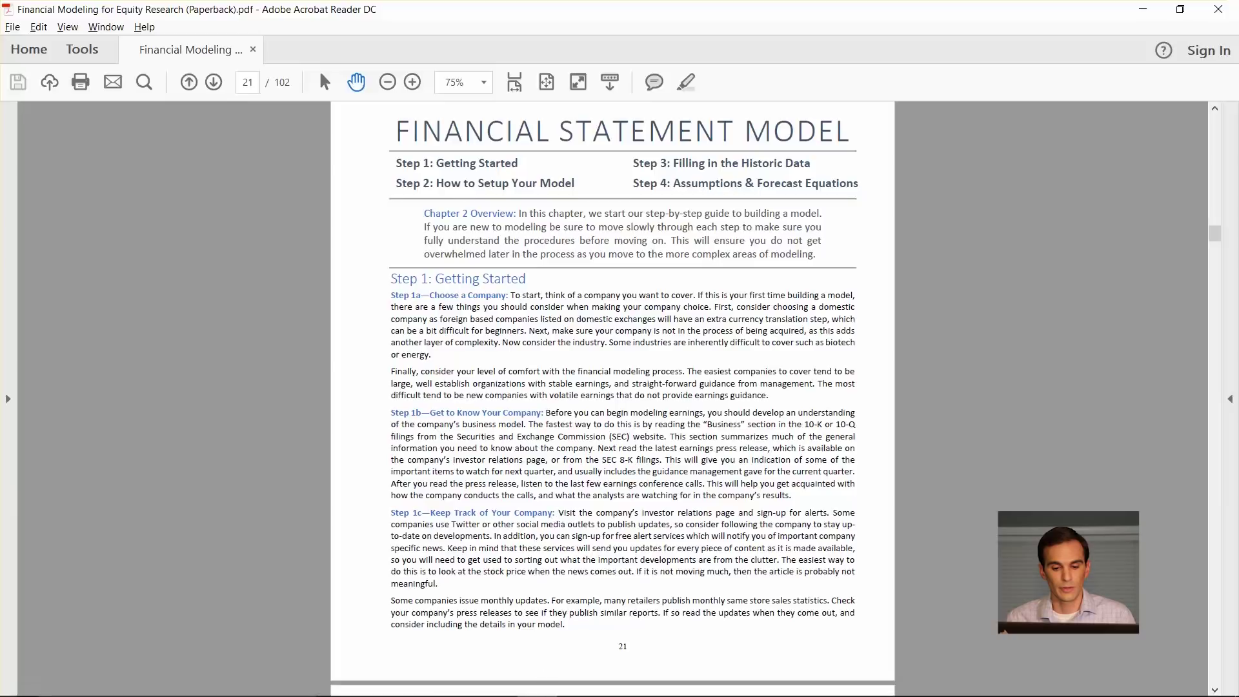
left_click(457, 689)
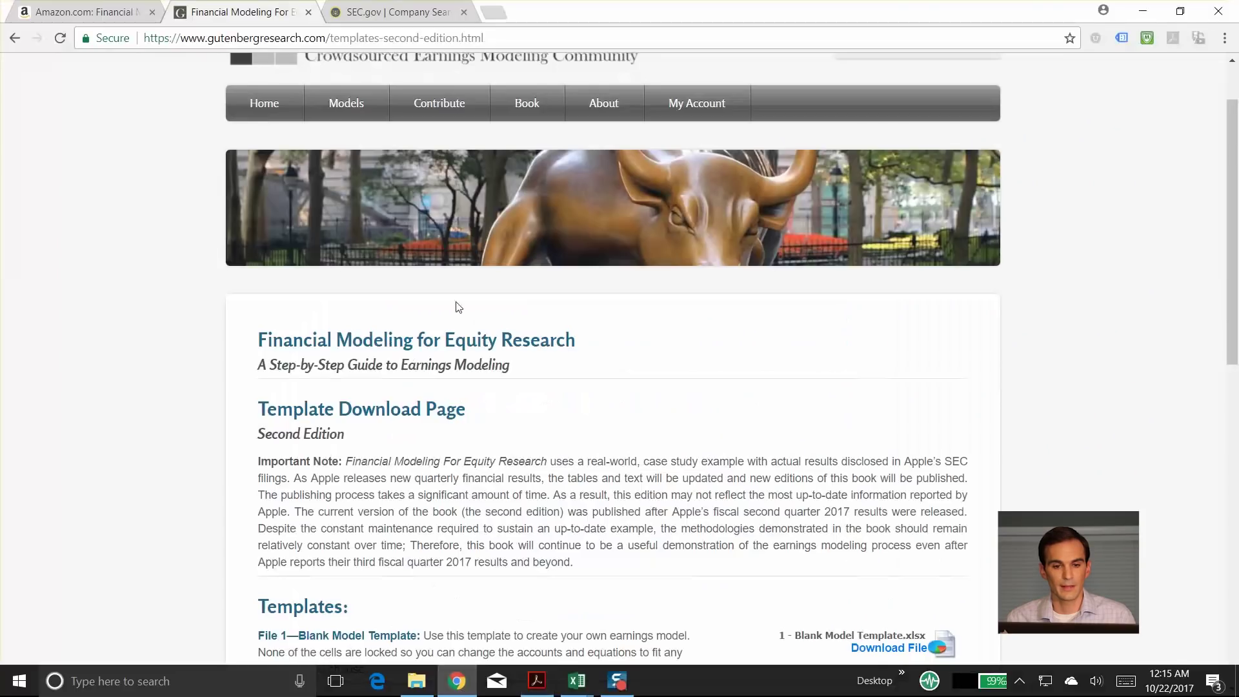
- Search SEC EDGAR for GOOGL and open the latest 10-Q's consolidated statements of income
left_click(385, 9)
left_click(816, 325)
type("GOOGL")
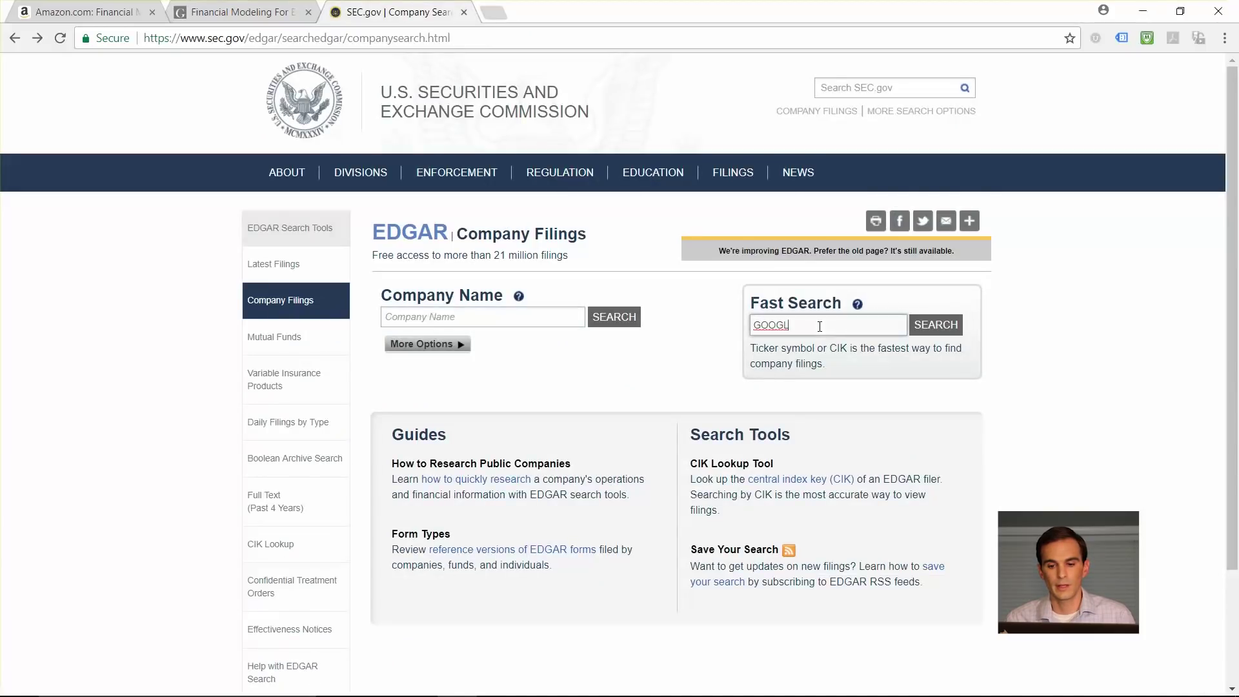
left_click(935, 324)
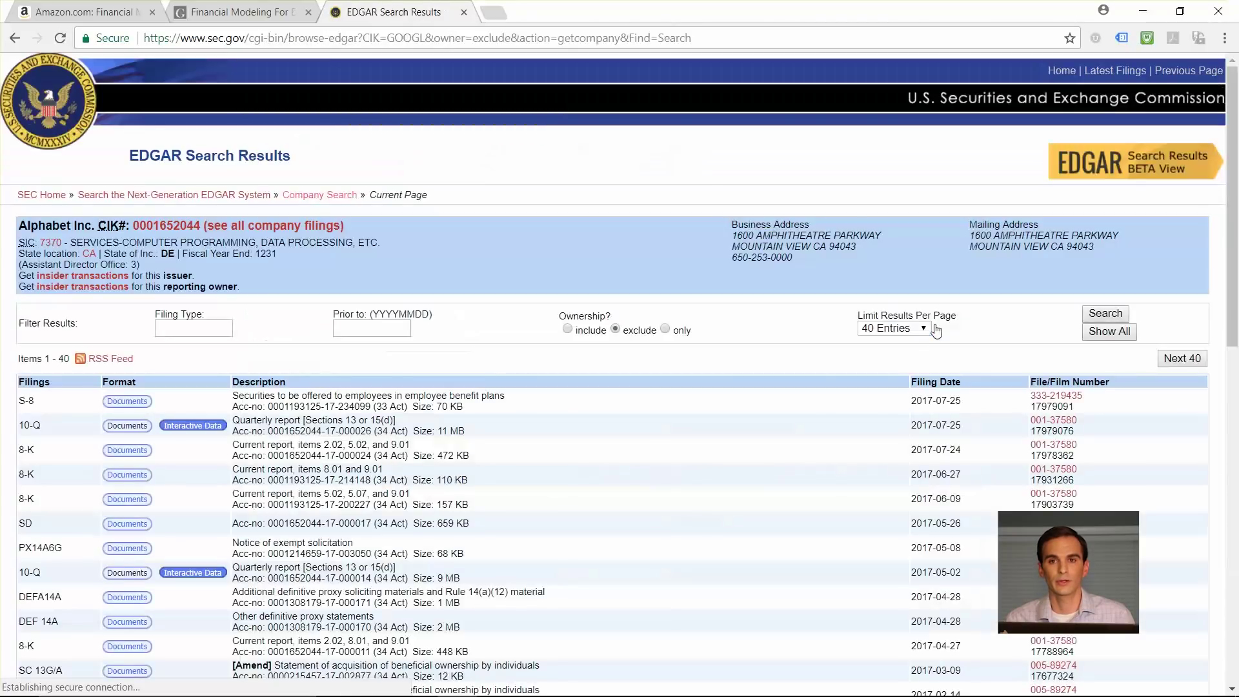
left_click(185, 428)
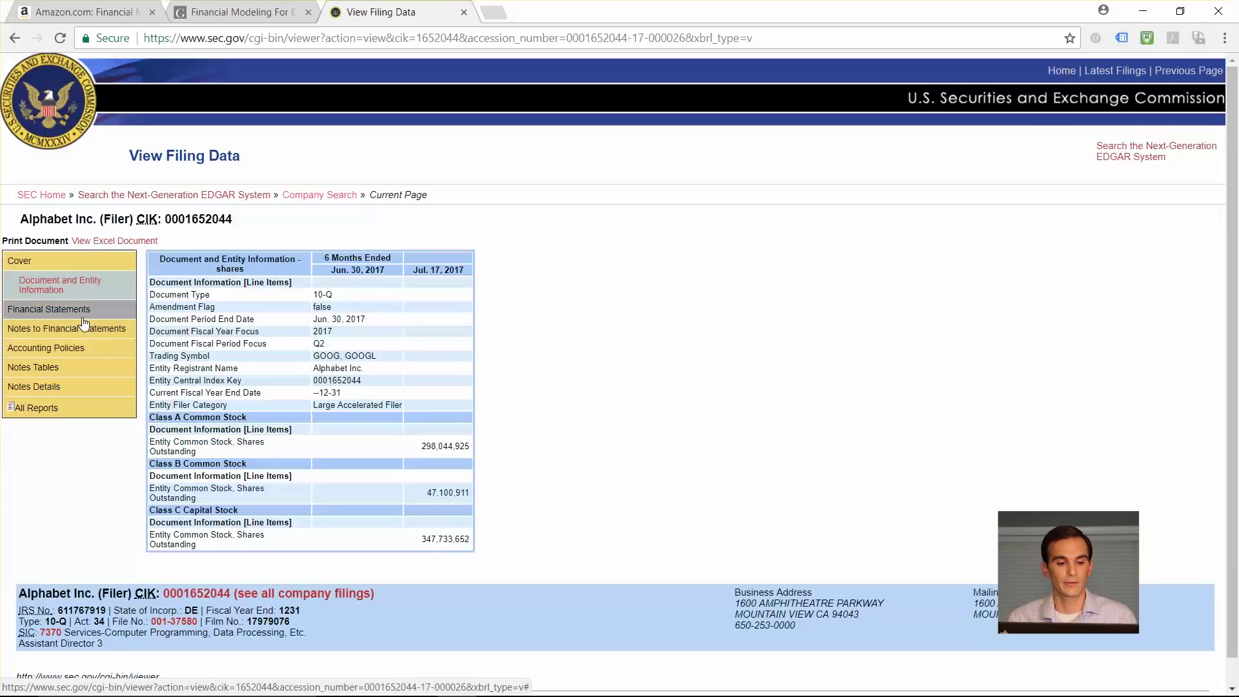
left_click(81, 316)
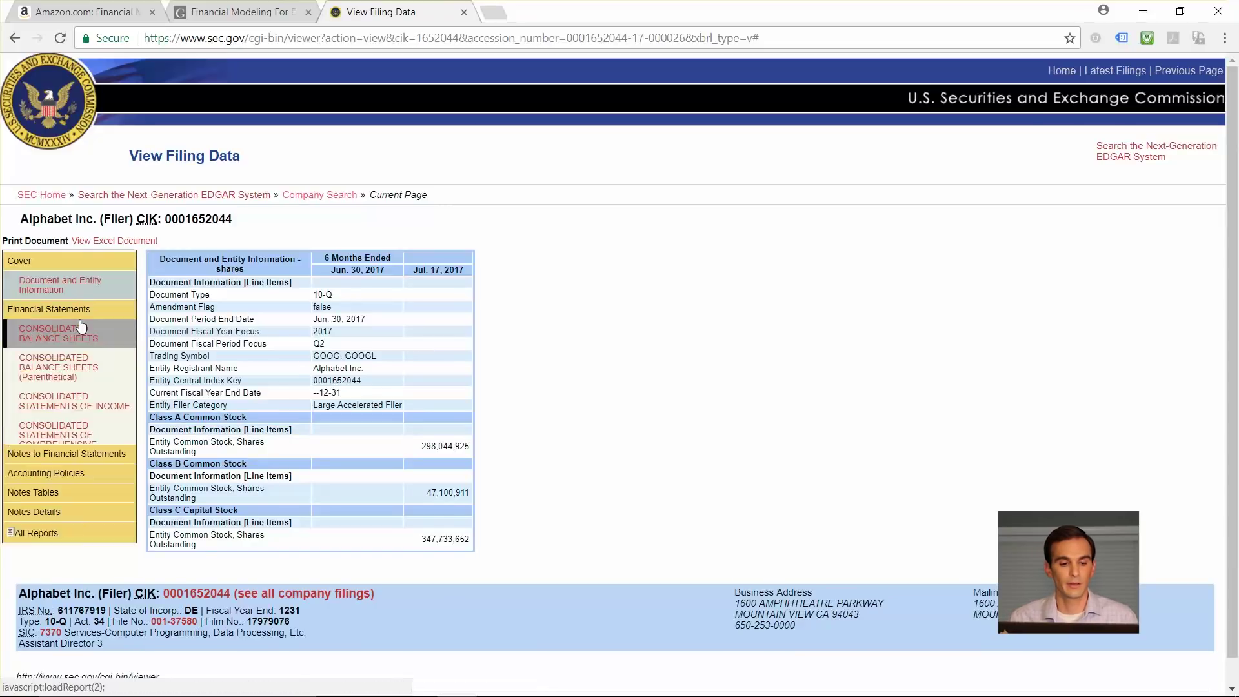
left_click(91, 403)
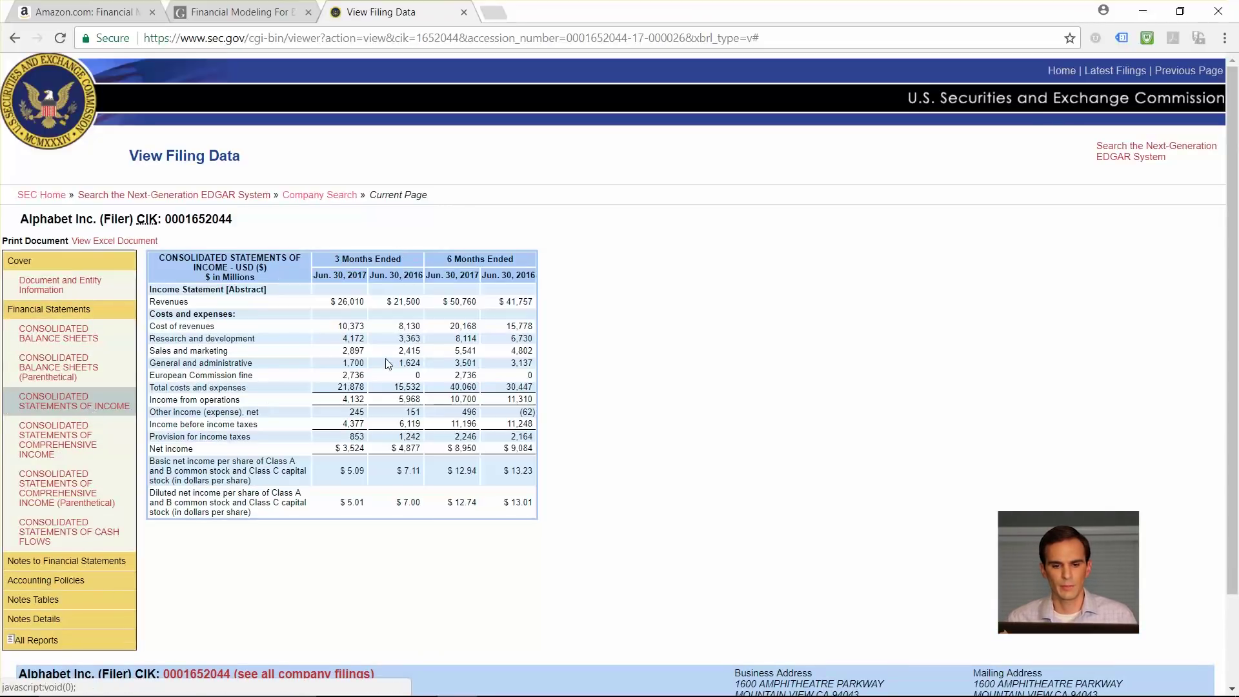
- Snap the filing to the left half and the Excel template to the right, then bring the PDF guide forward
key("super+Left")
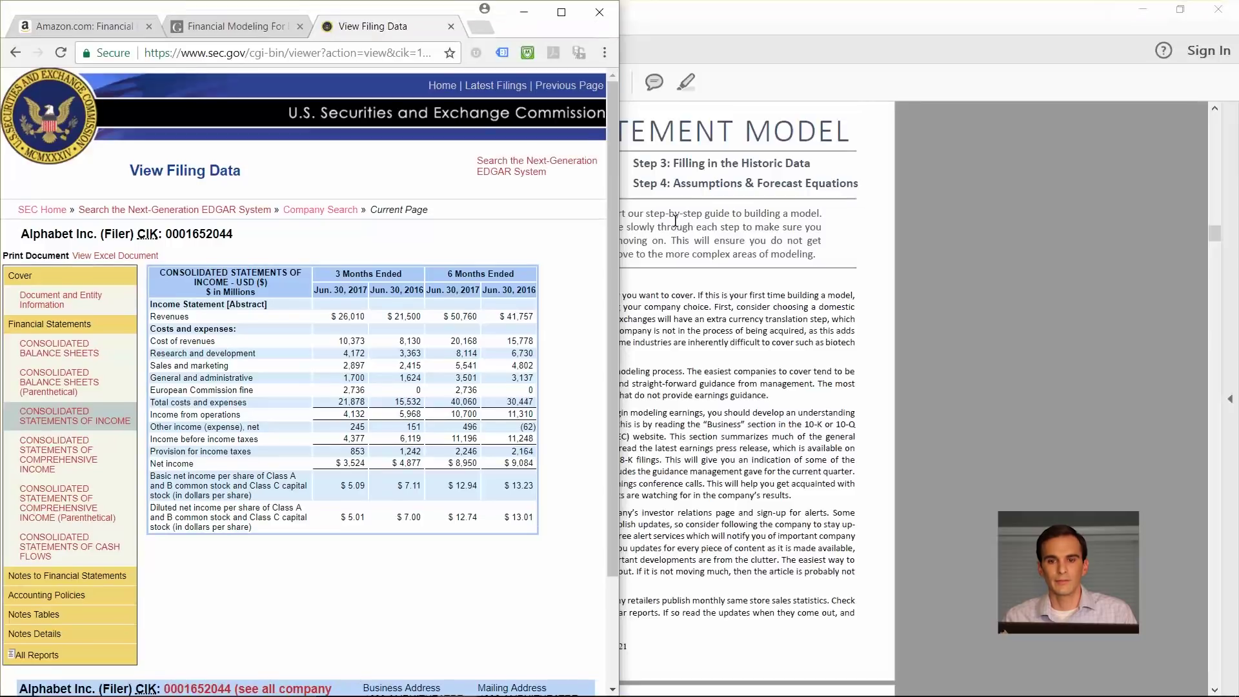
left_click(1055, 200)
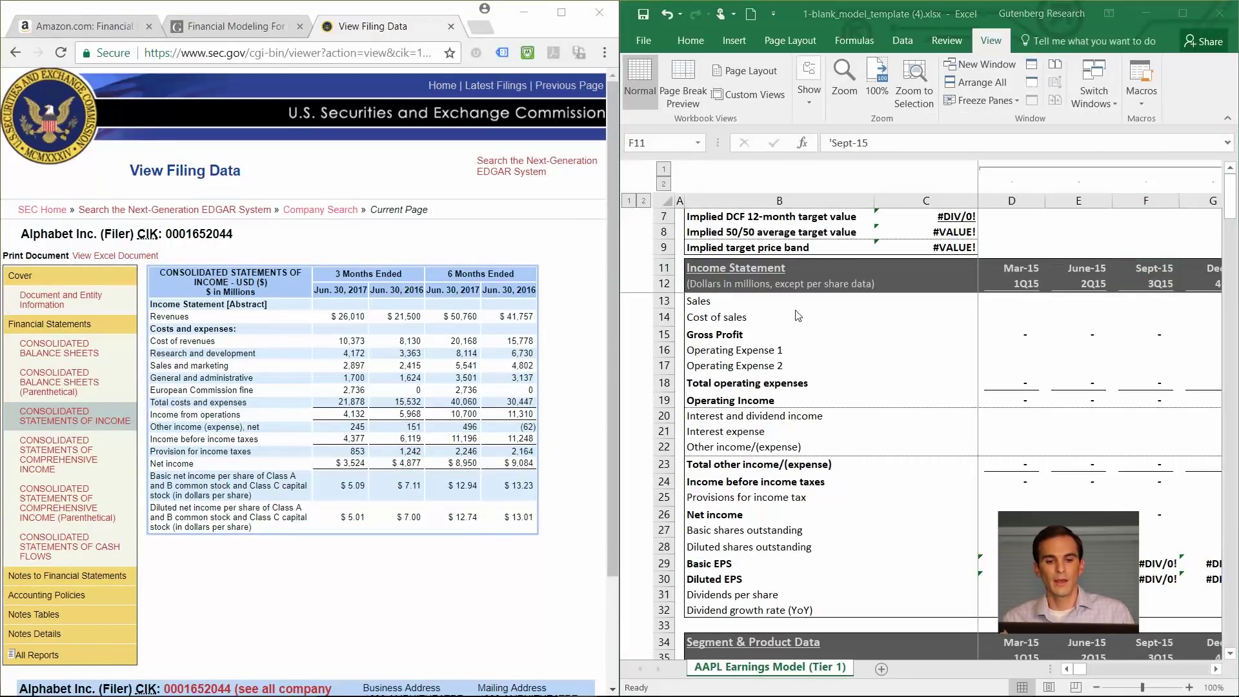
mouse_move(542, 693)
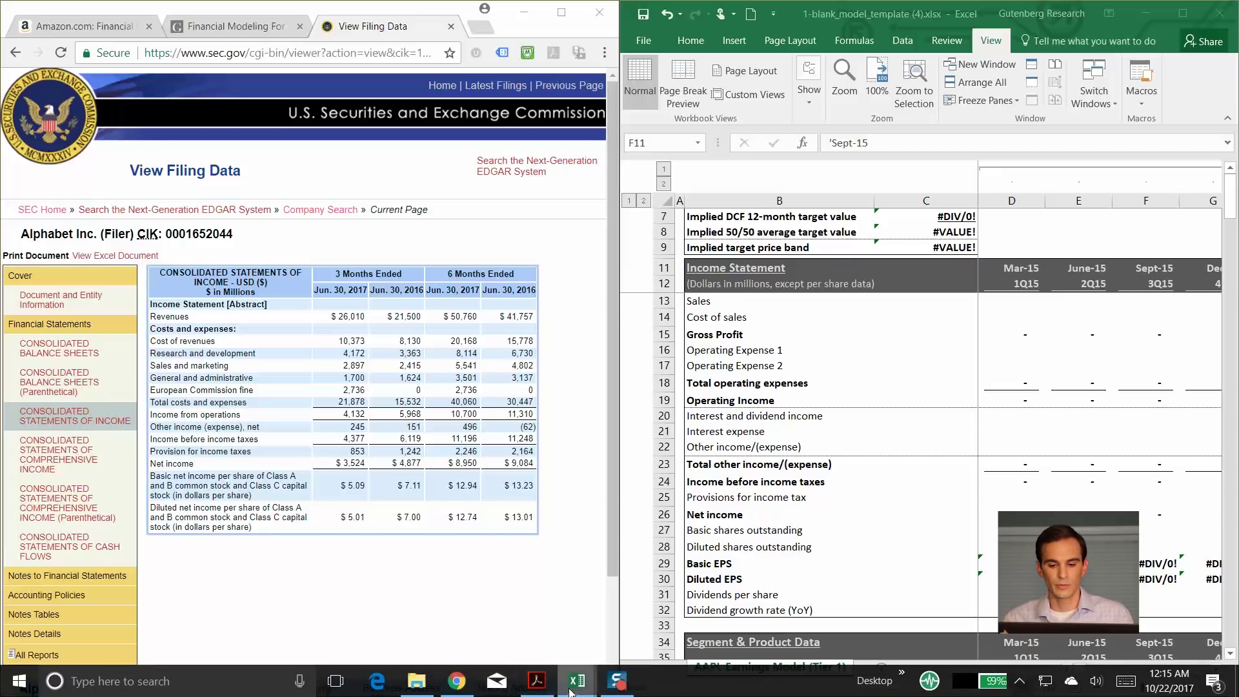
left_click(537, 682)
- Read Exhibit 7 on page 22 of the guide, then minimize Acrobat and focus the SEC filing
scroll(549, 293, "down", 1)
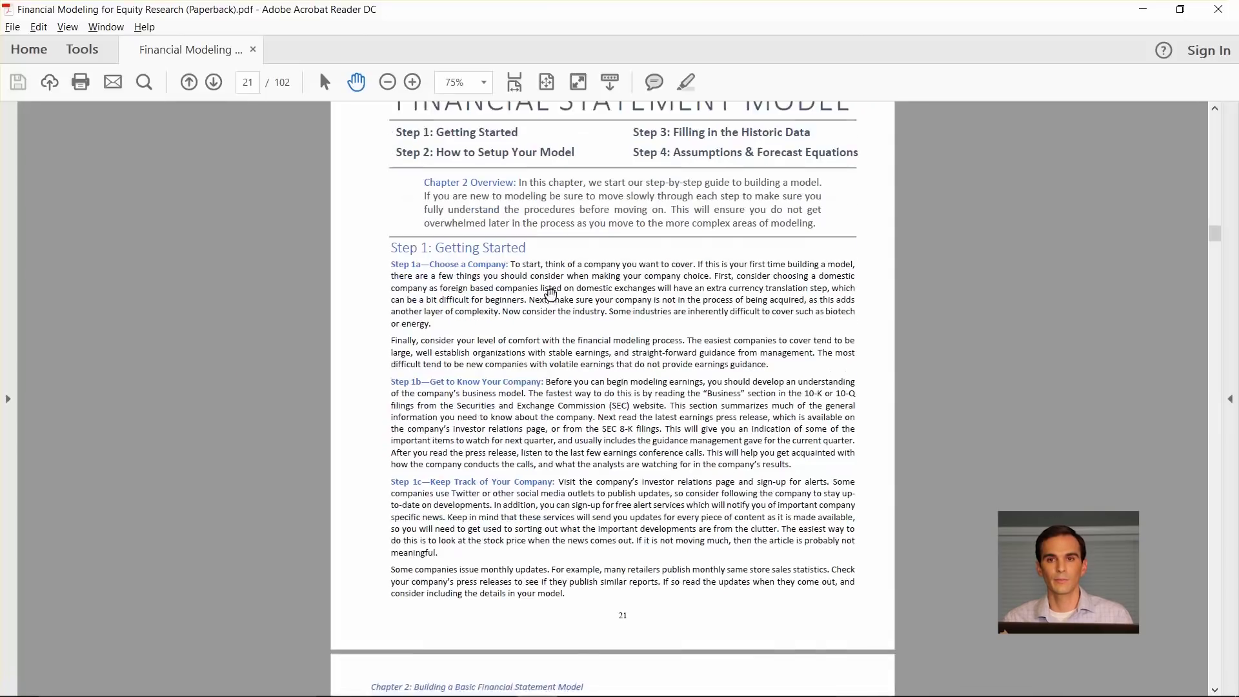
scroll(550, 294, "down", 10)
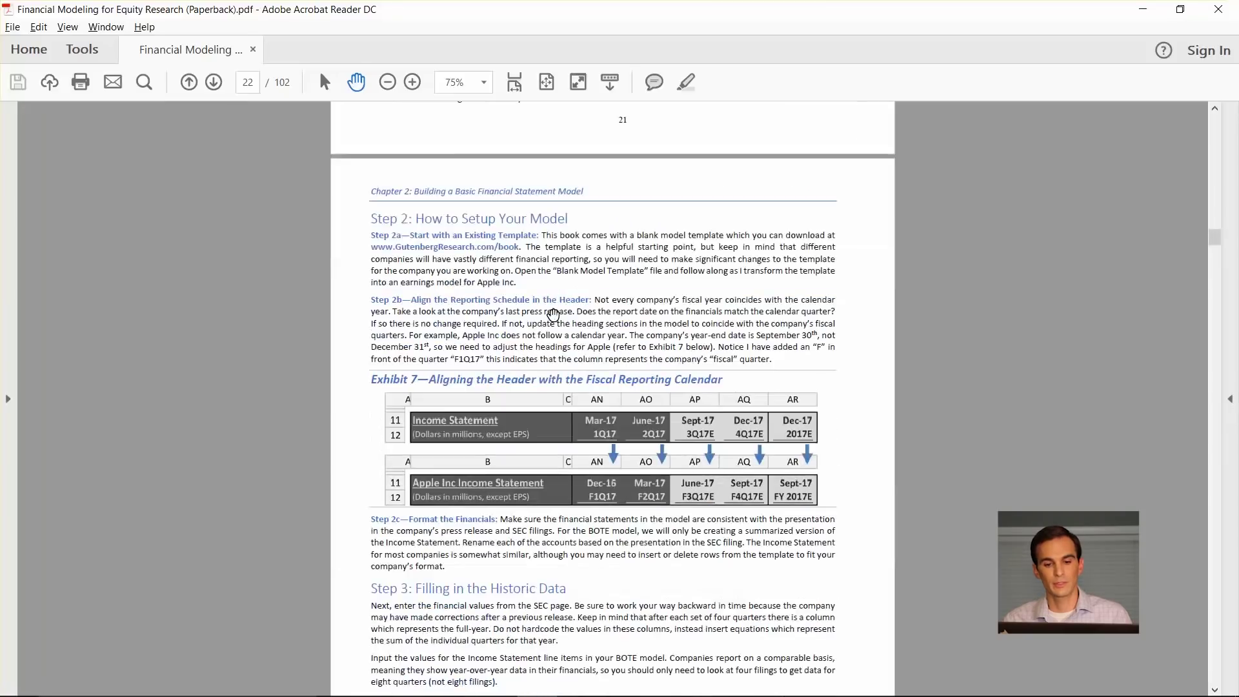
scroll(553, 315, "down", 1)
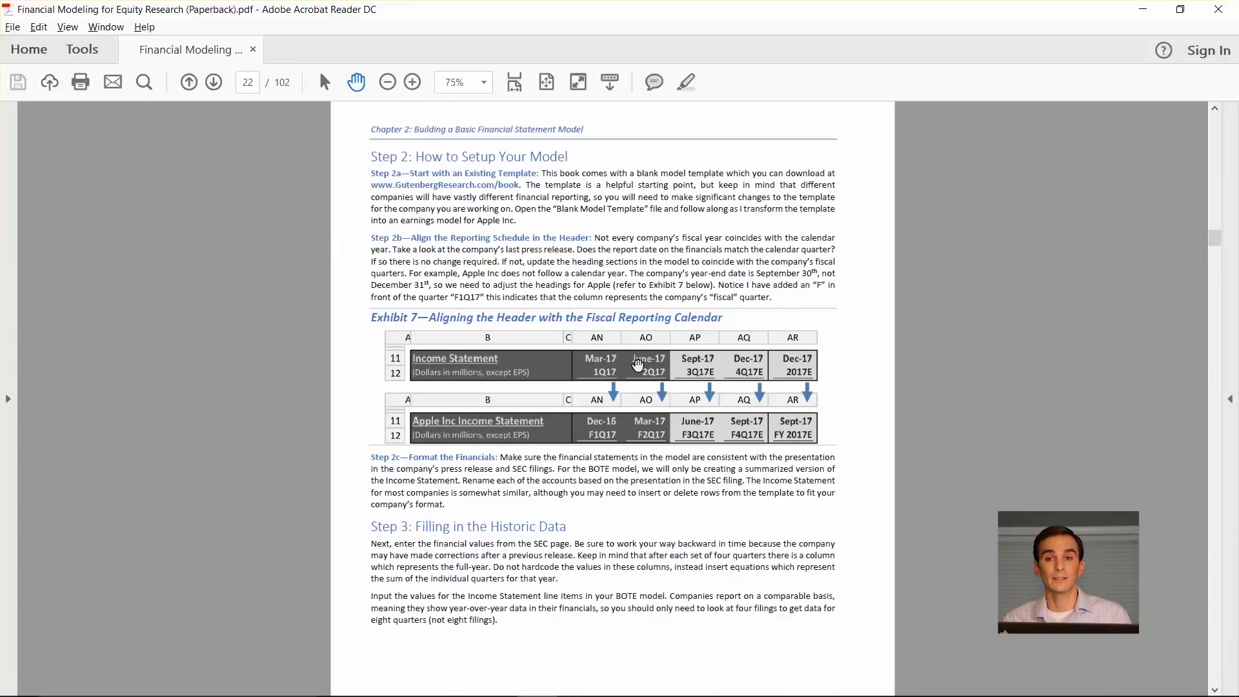
scroll(637, 367, "down", 1)
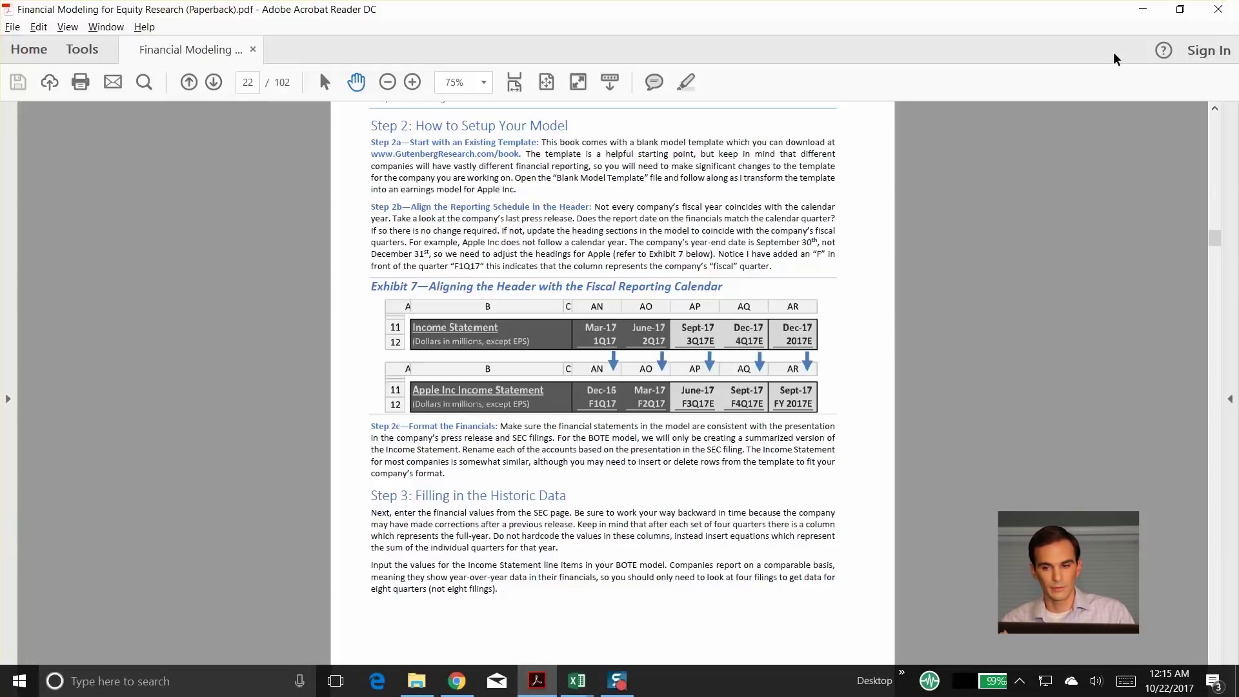
left_click(537, 680)
left_click(342, 292)
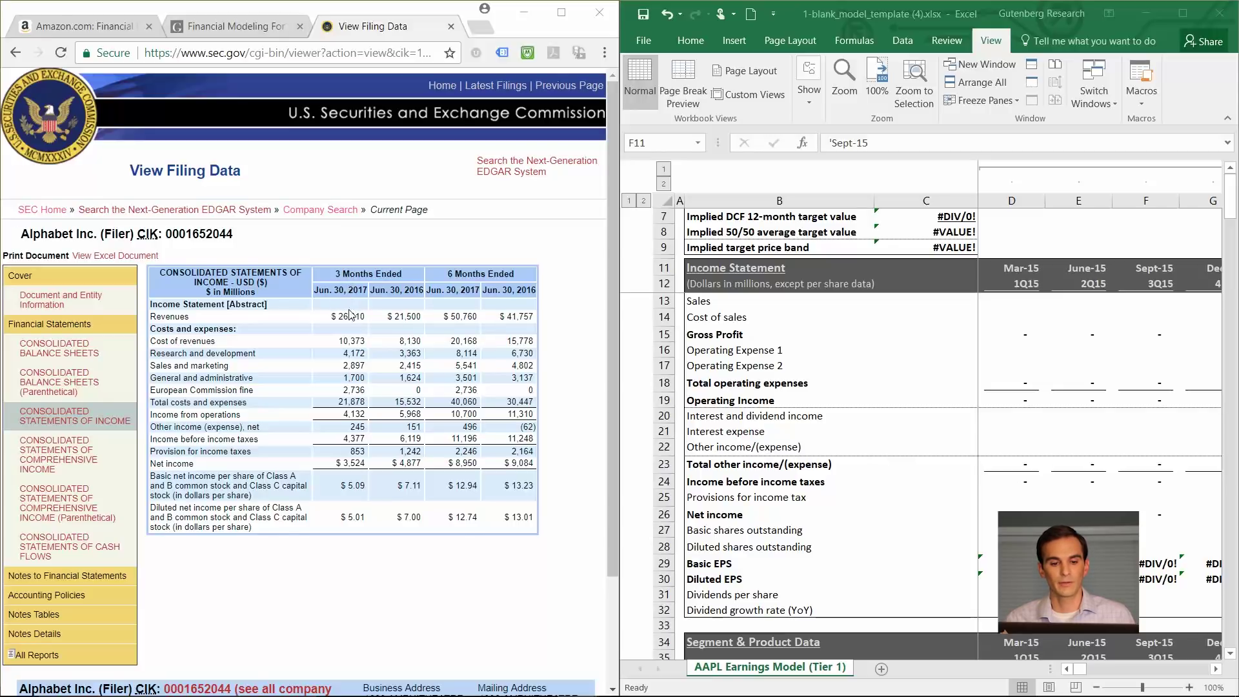
left_click(1095, 319)
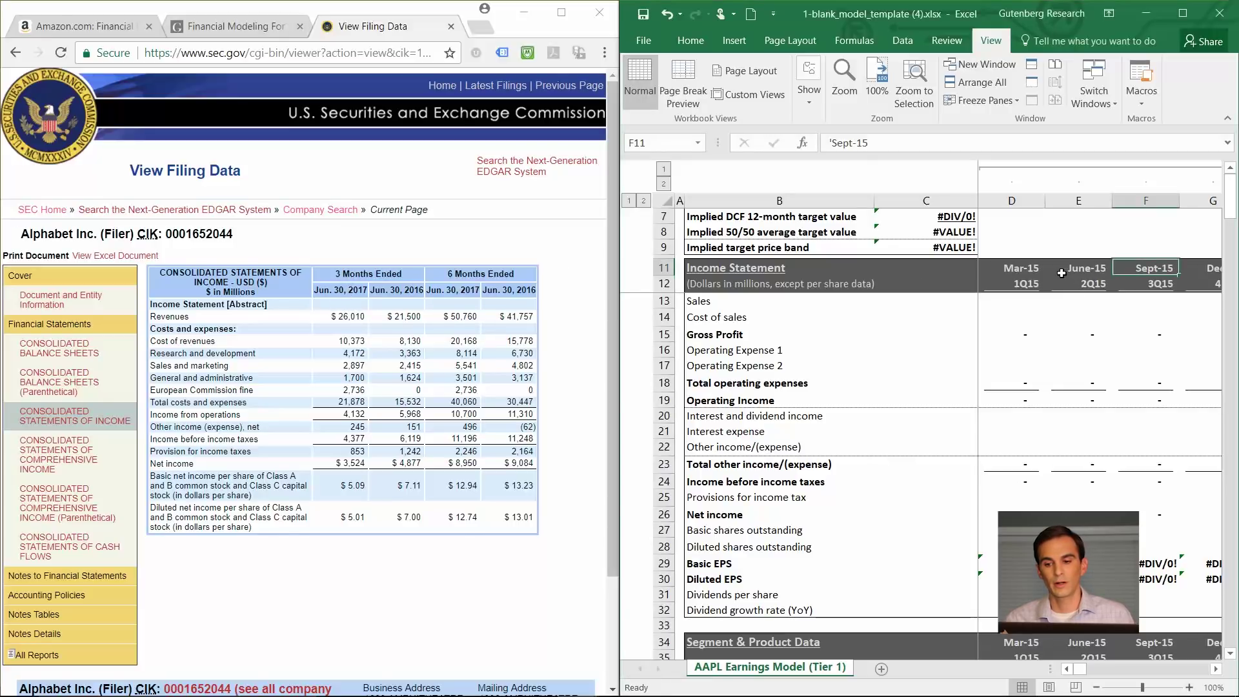
left_click_drag(1023, 268, 1188, 285)
left_click(1215, 669)
left_click(1215, 669)
left_click(1215, 669)
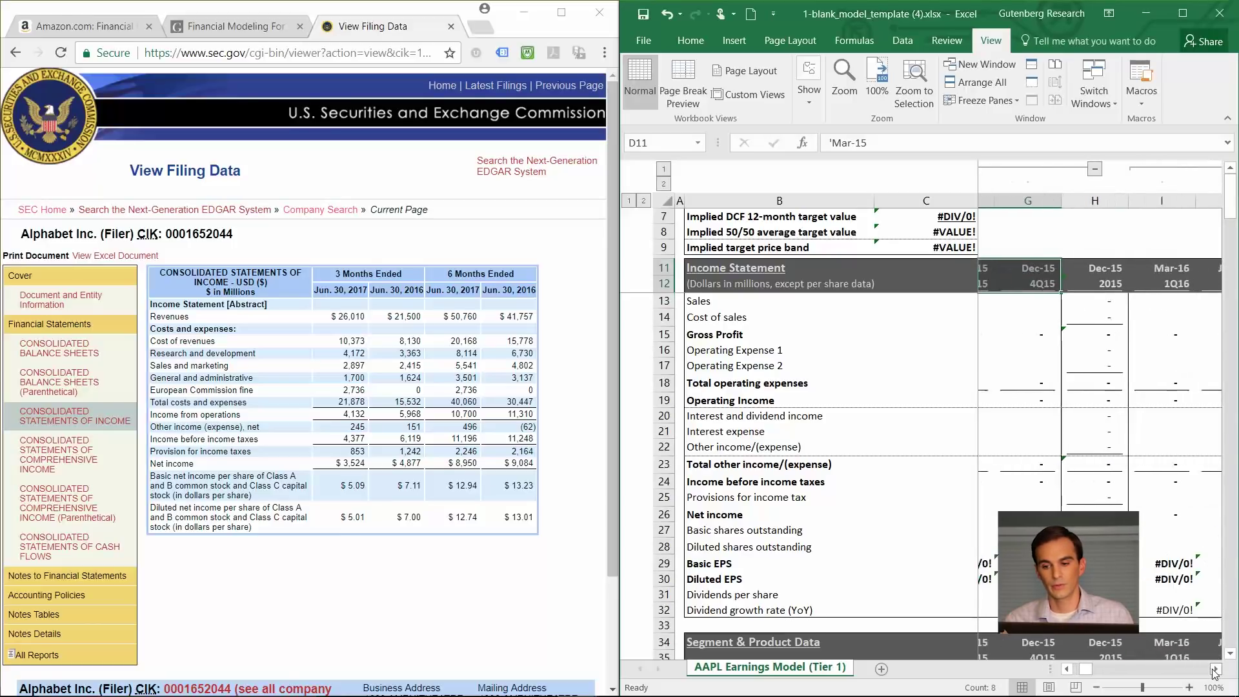
left_click(1214, 670)
left_click(1215, 669)
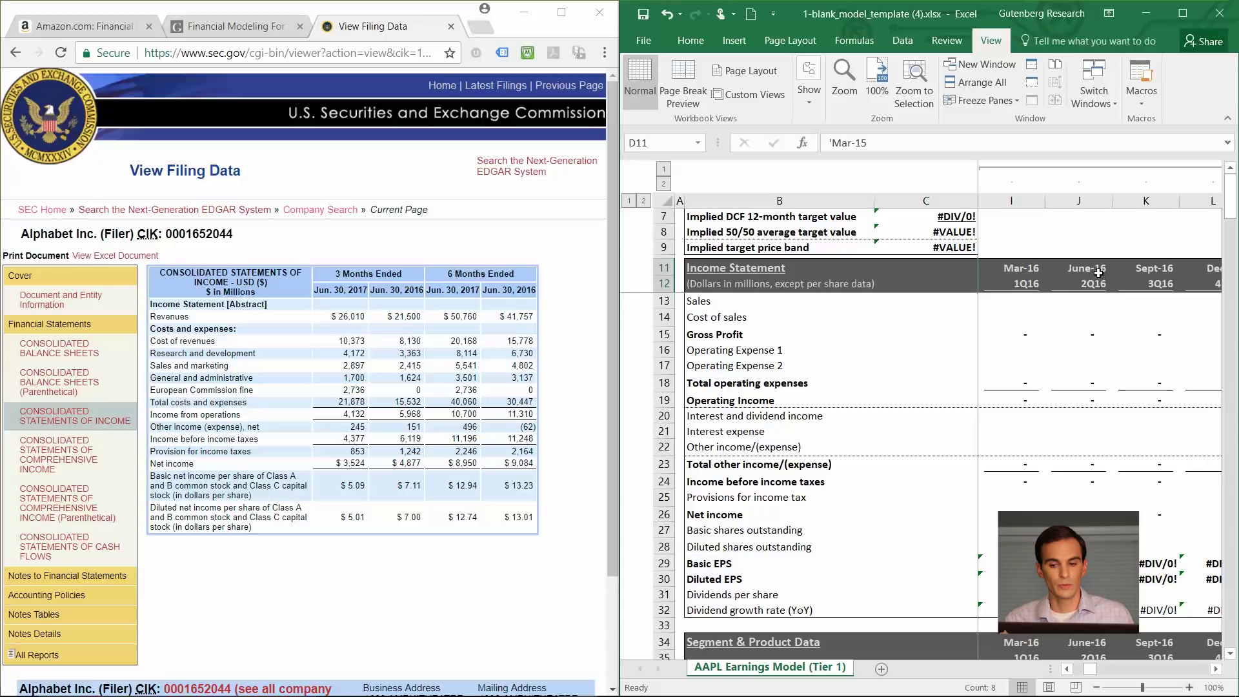
left_click(1164, 283)
left_click(1215, 669)
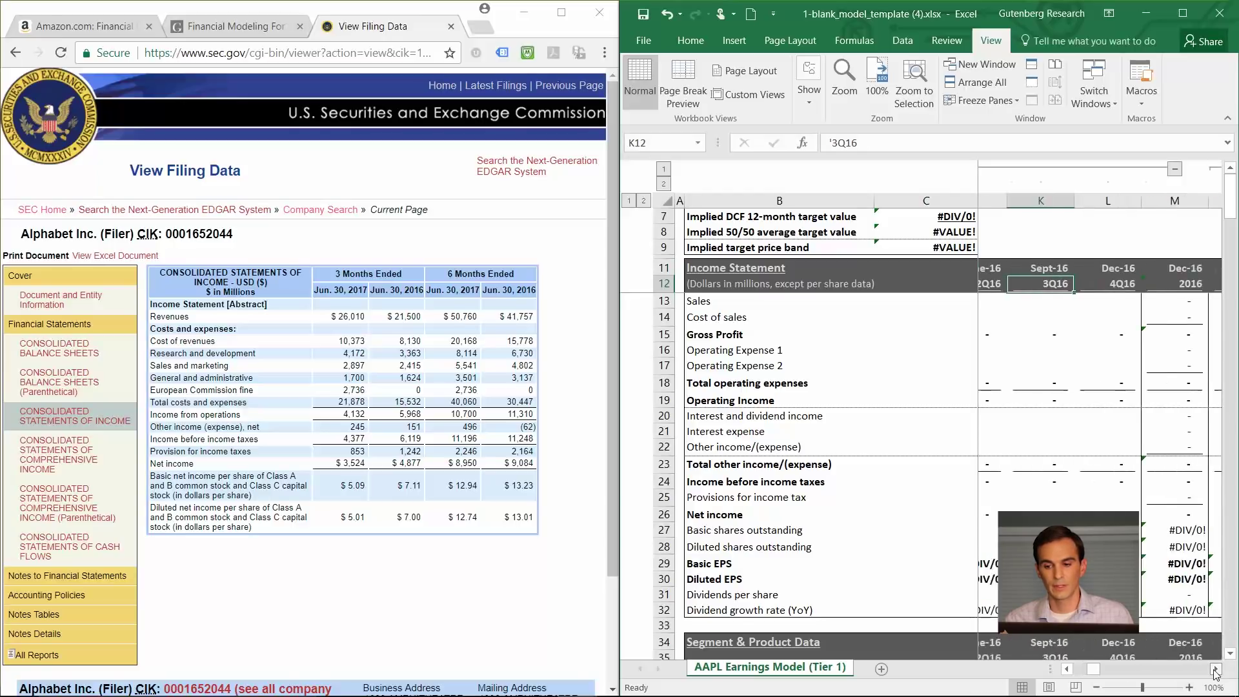
left_click(1215, 669)
left_click(1215, 669)
left_click(1215, 670)
left_click(1215, 669)
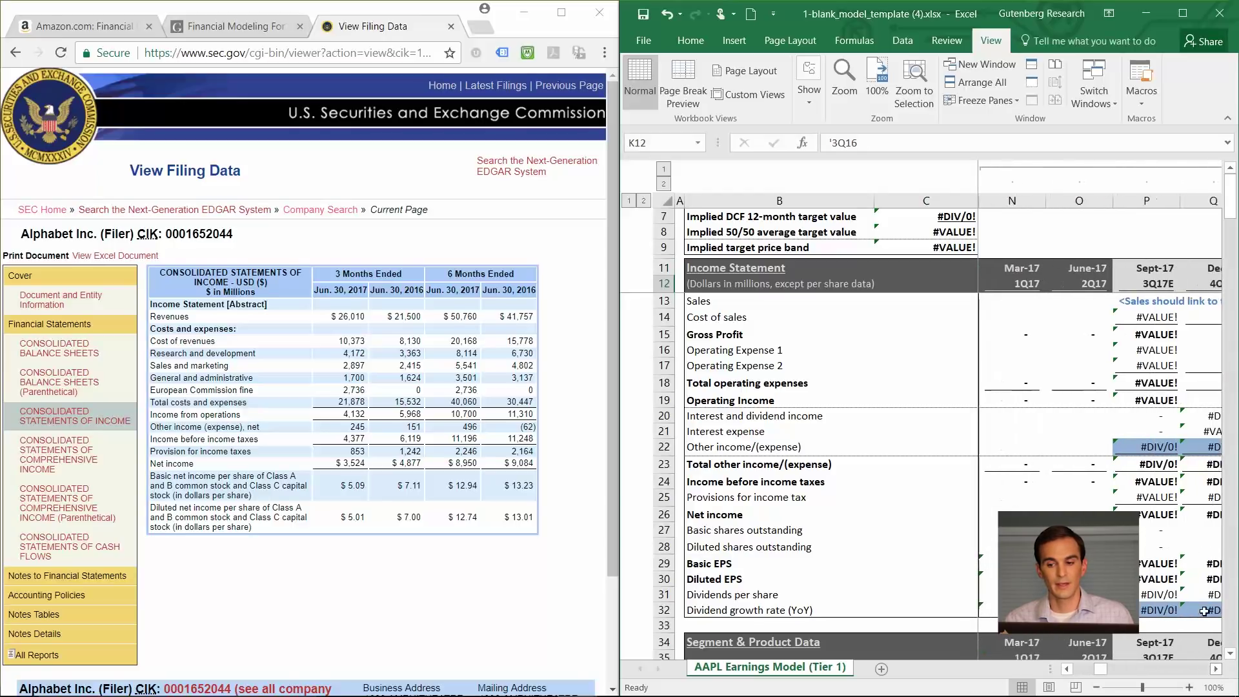
left_click(1090, 300)
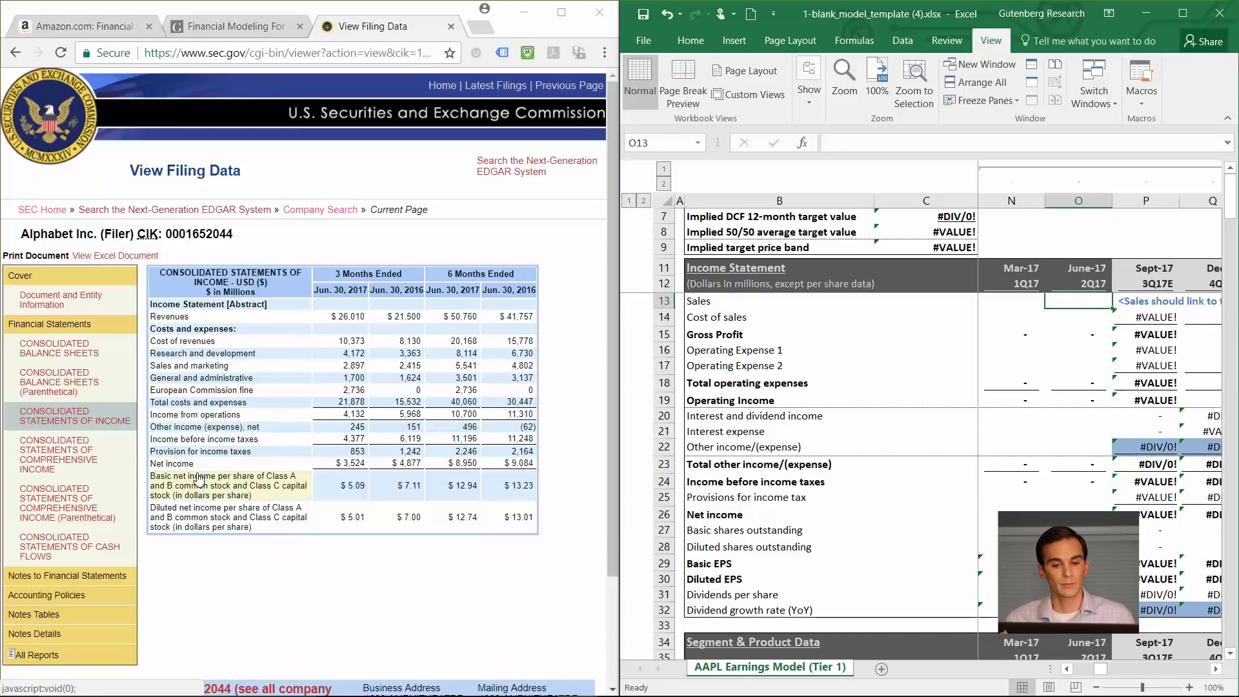
left_click_drag(755, 302, 764, 403)
left_click(1099, 300)
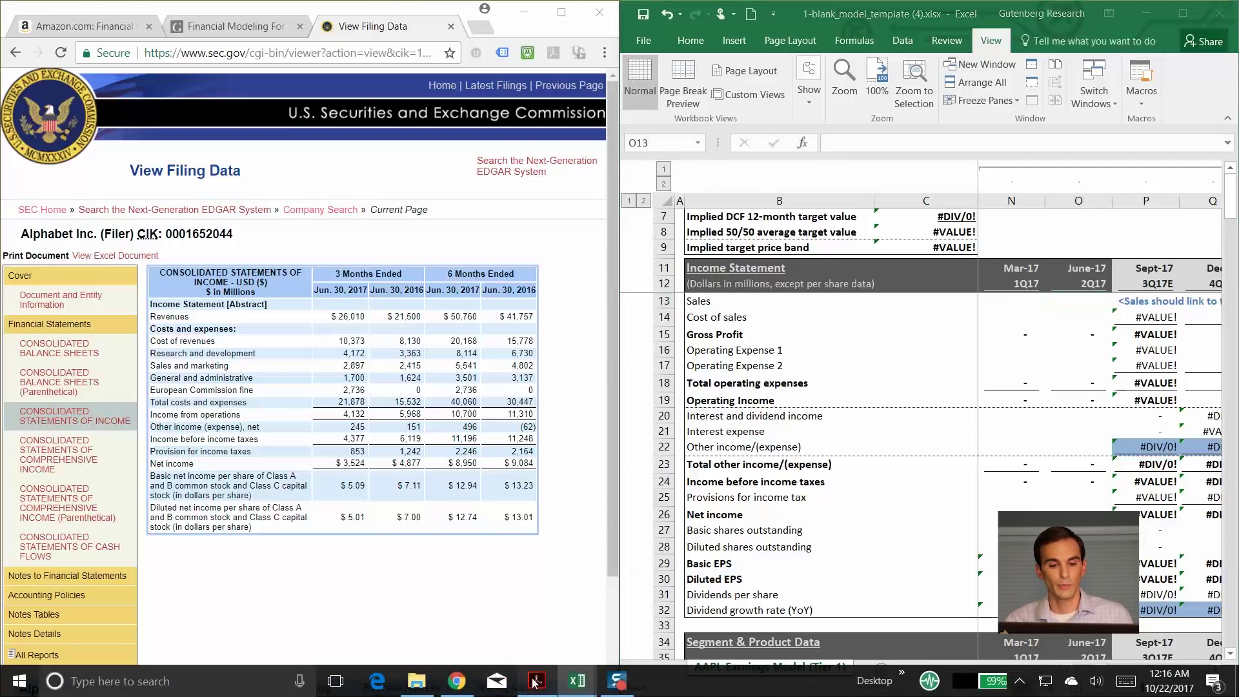
left_click(536, 680)
- Scroll the guide through Exhibit 8 and Step 4 on page 23
scroll(589, 453, "down", 10)
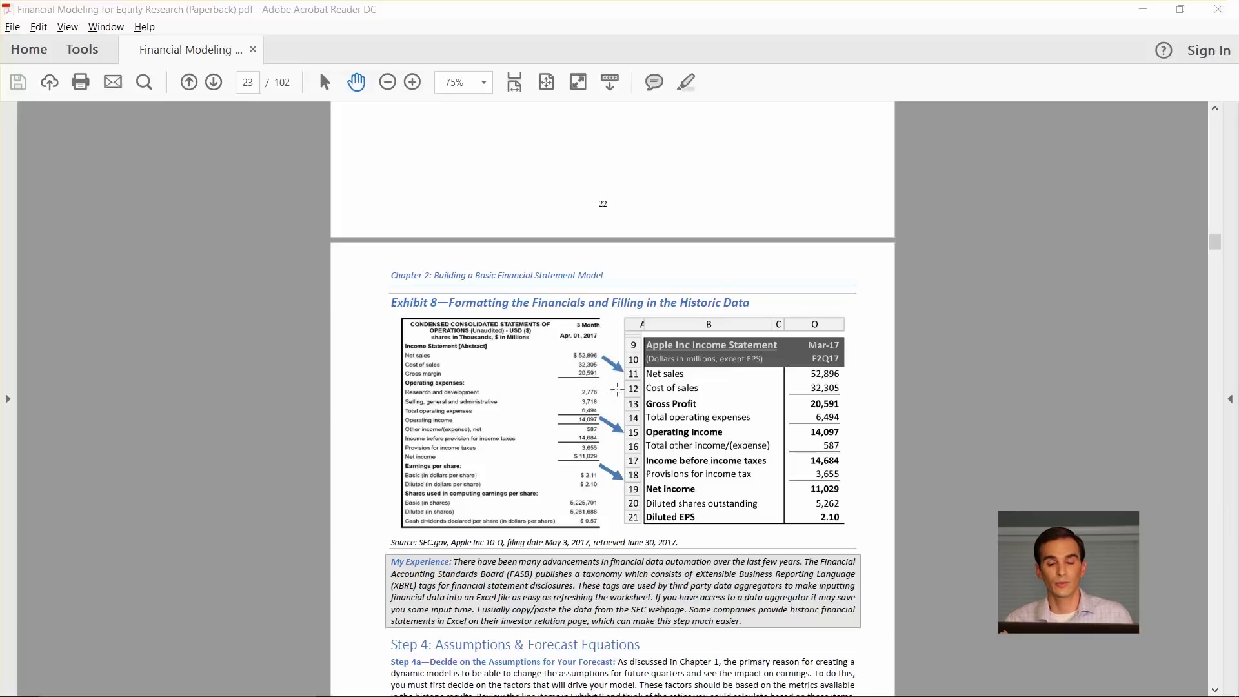
scroll(615, 441, "down", 5)
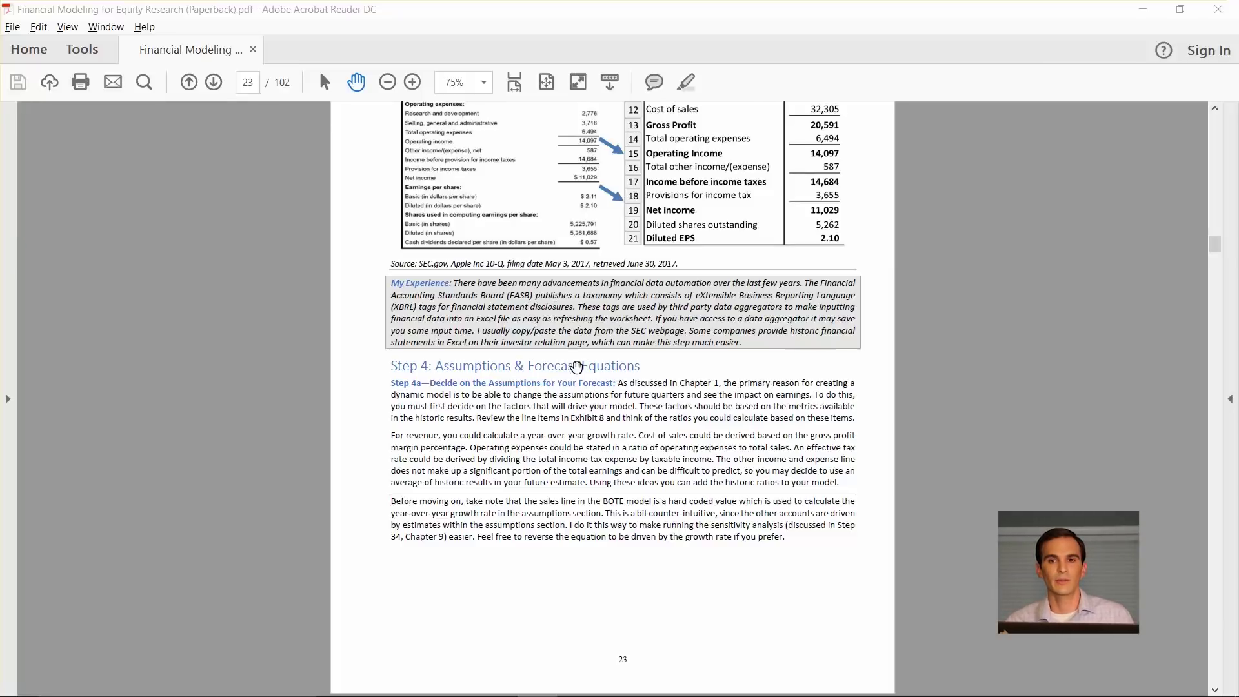
scroll(576, 367, "down", 10)
scroll(578, 396, "down", 5)
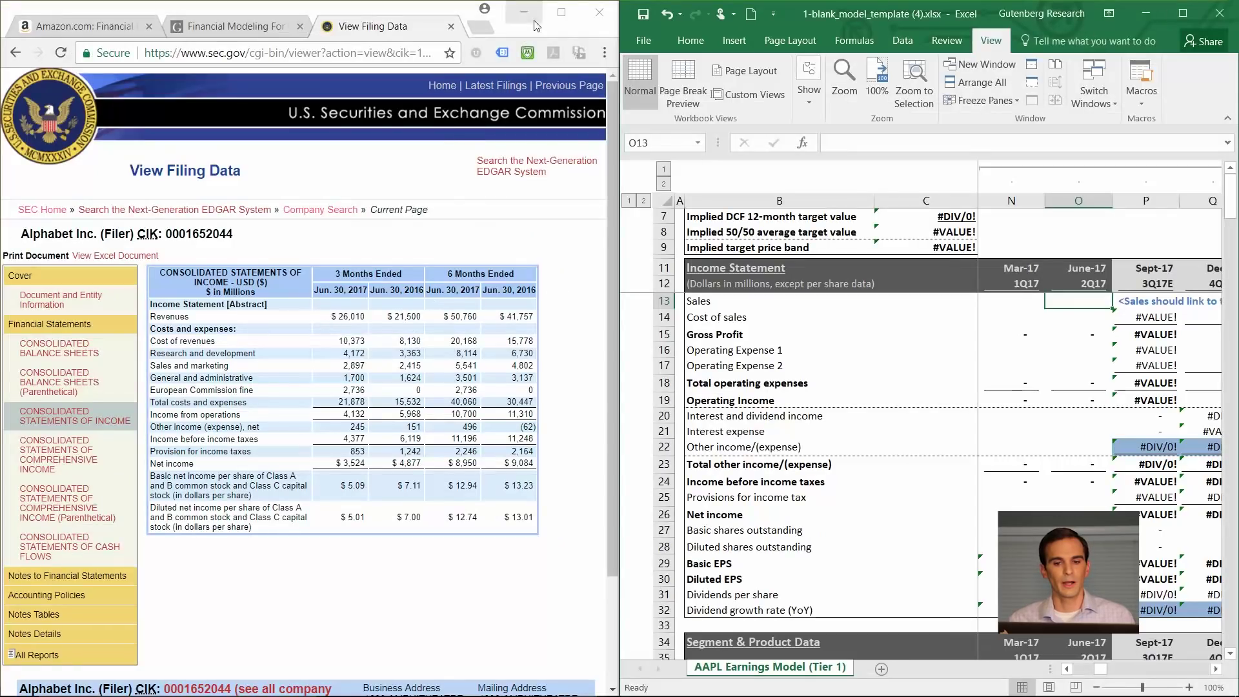
- Maximize Chrome and open the Netflix (NASDAQ:NFLX) Earnings Model page from the Gutenberg Research home page
left_click(561, 13)
left_click(266, 11)
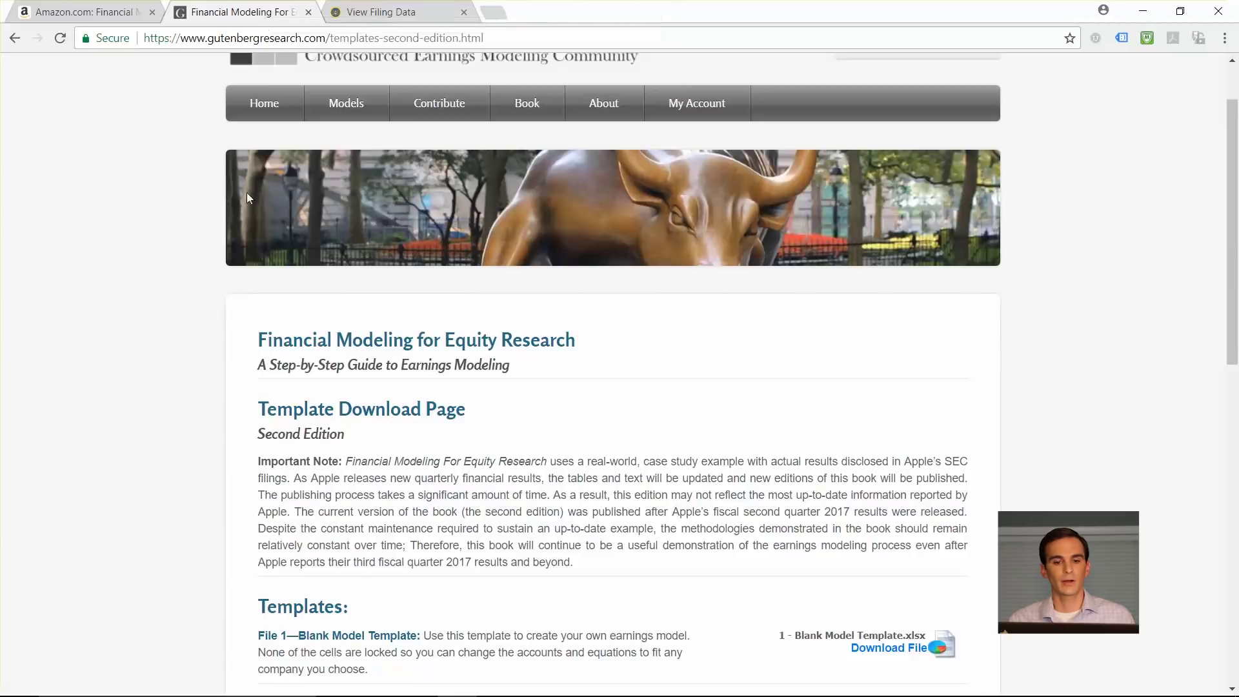
scroll(247, 192, "up", 1)
left_click(260, 192)
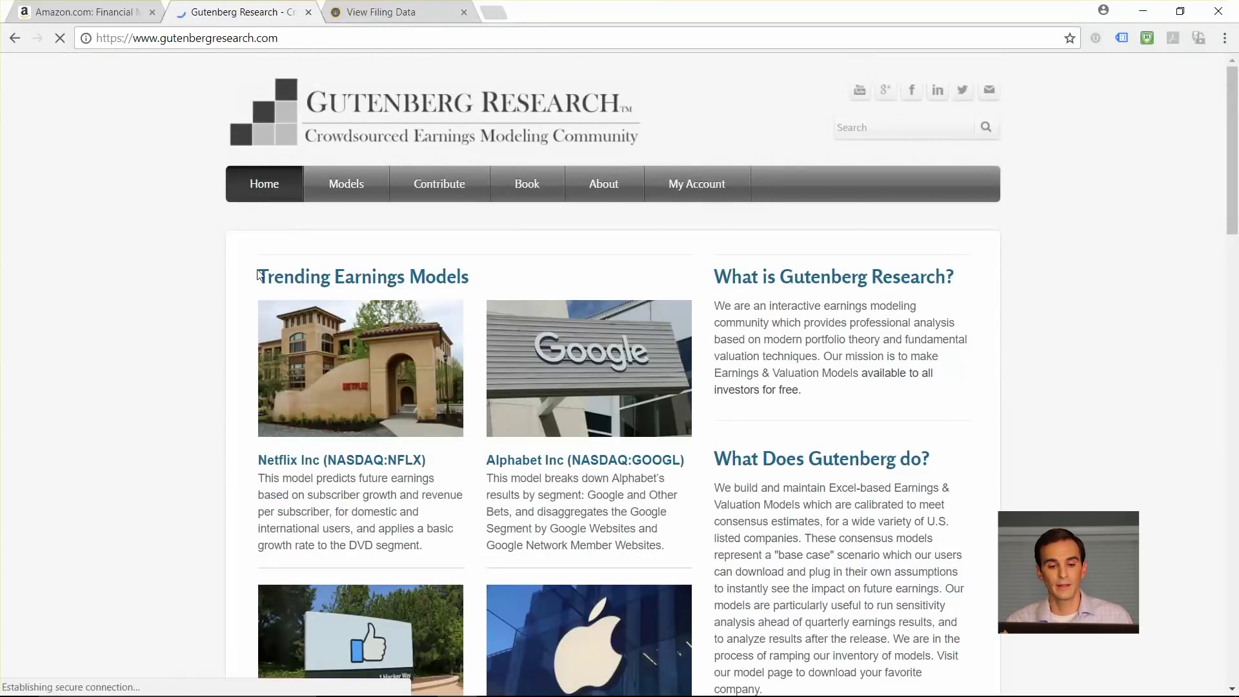
left_click(339, 396)
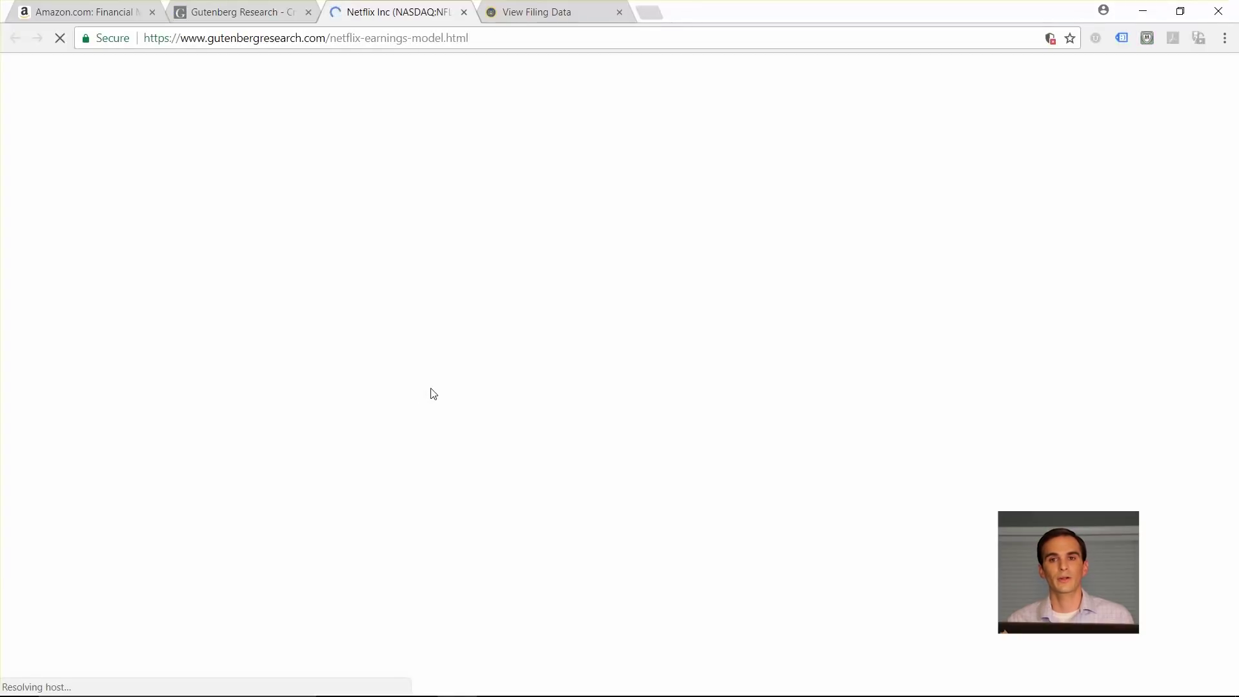
scroll(226, 410, "down", 4)
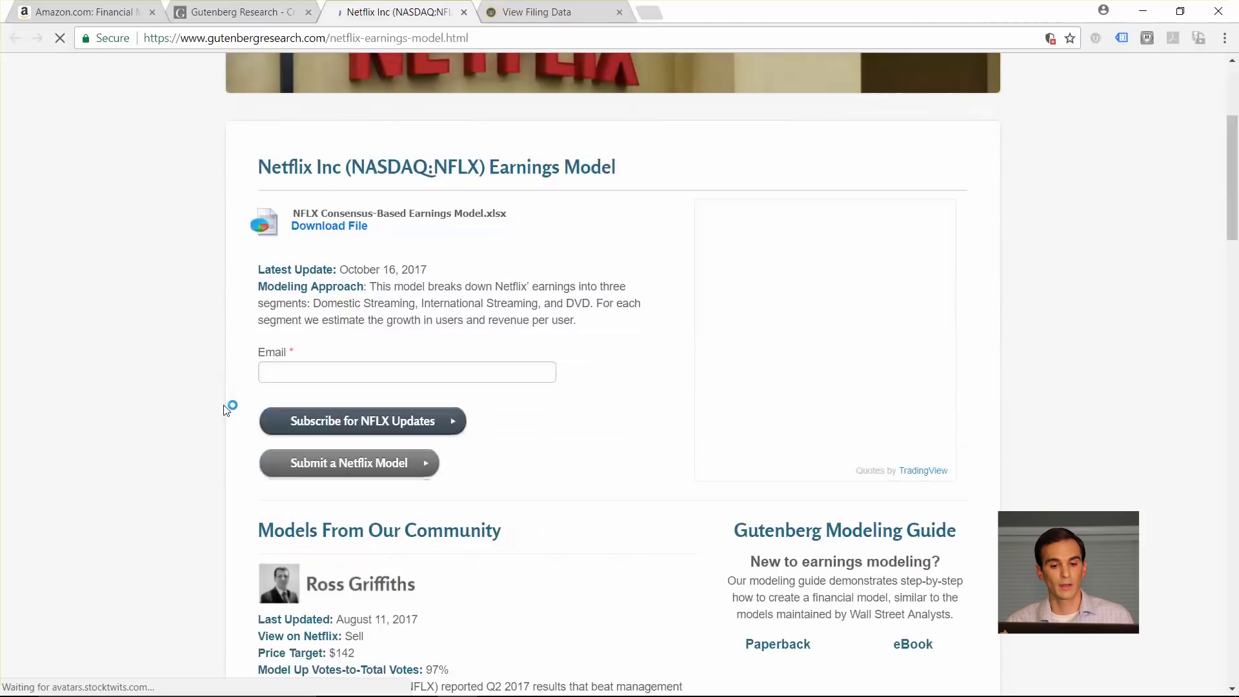
scroll(226, 413, "down", 9)
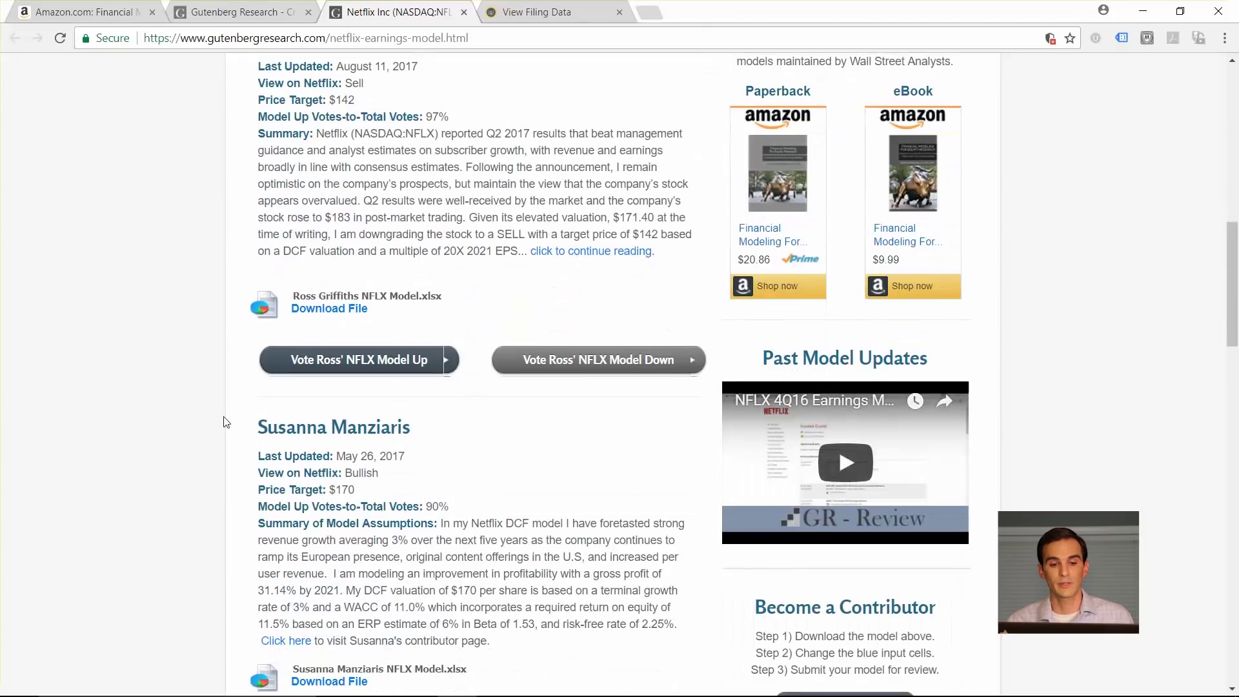
scroll(211, 411, "up", 13)
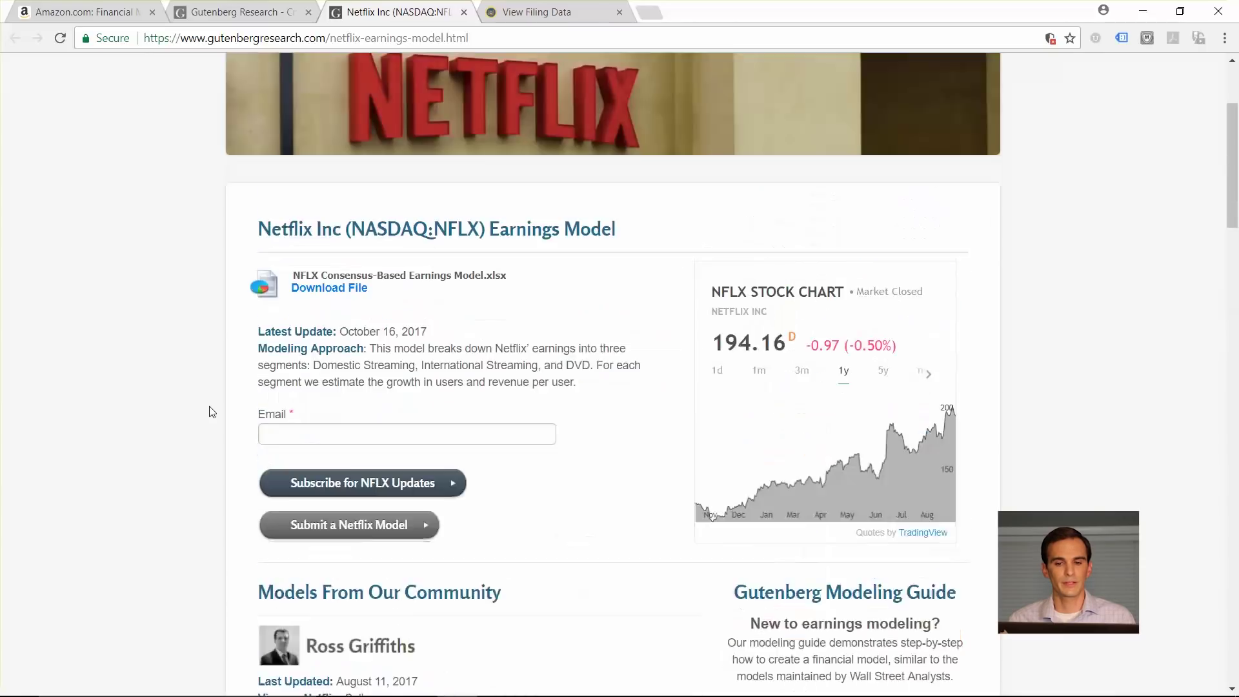